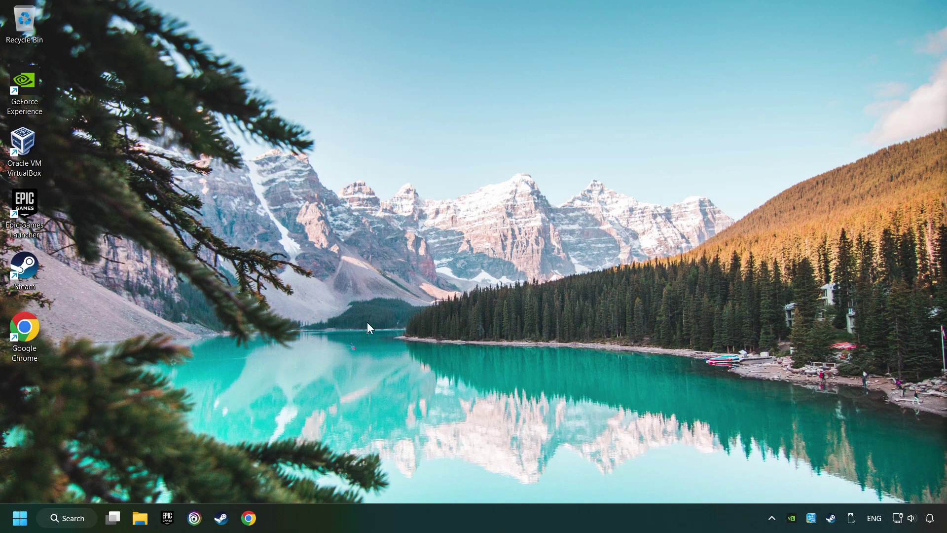
- Search Windows for 'device manager'
left_click(82, 518)
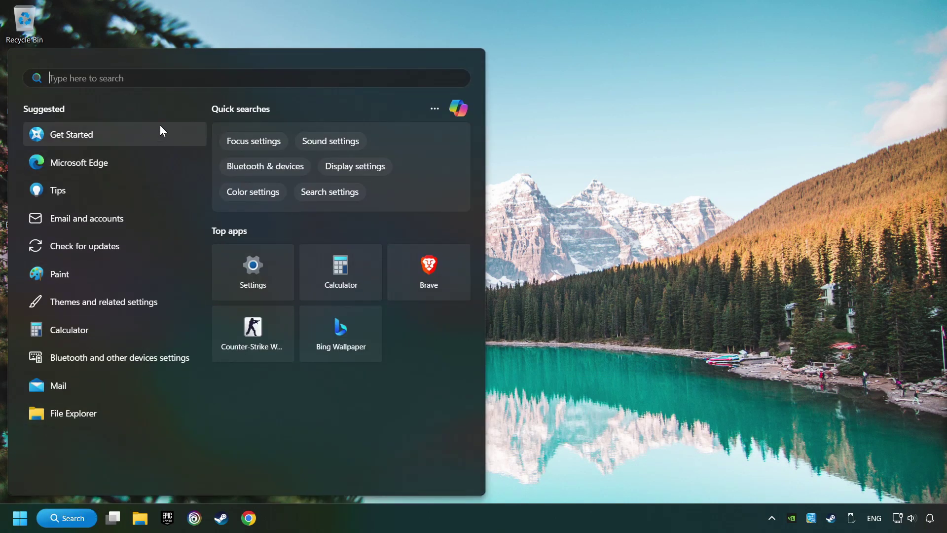
type("device")
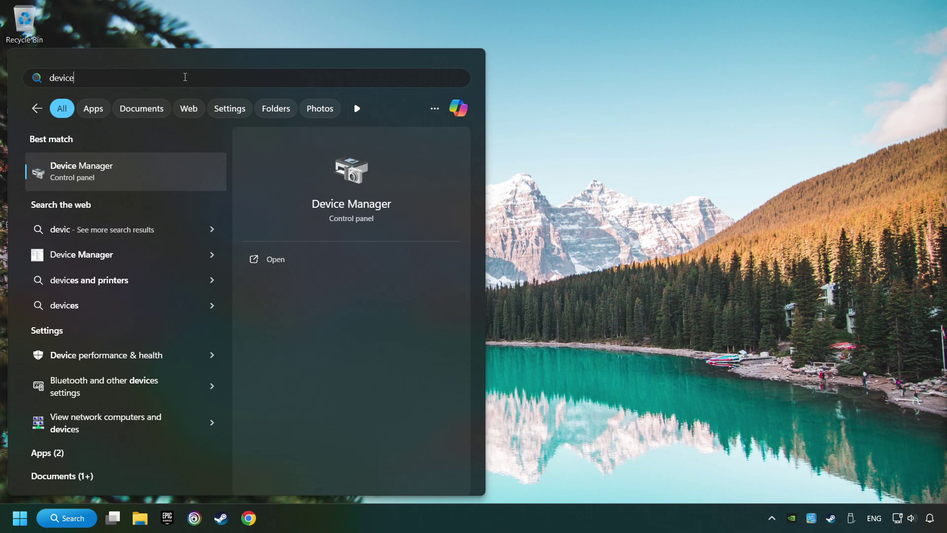
type(" manager")
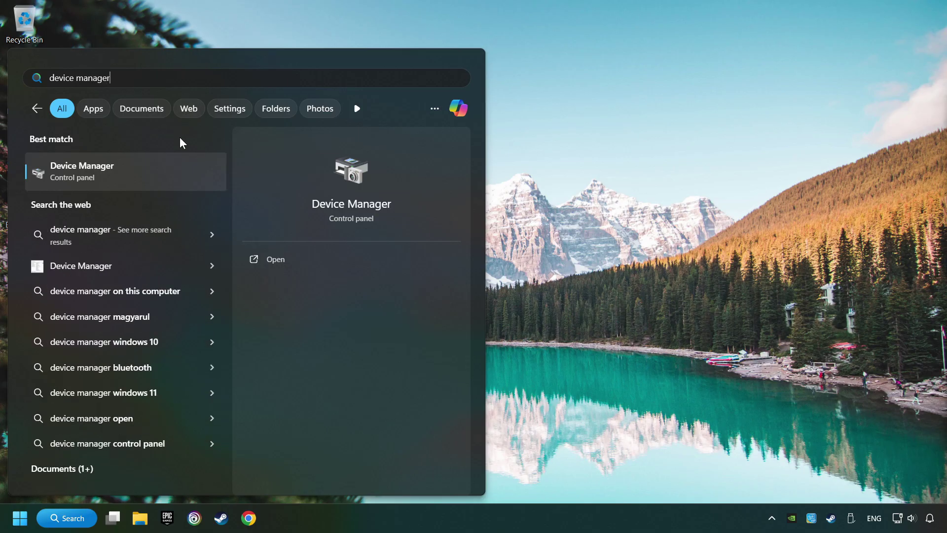
- Open Device Manager, expand Display adapters and open the NVIDIA GeForce GTX 1050 Ti's context menu
left_click(193, 170)
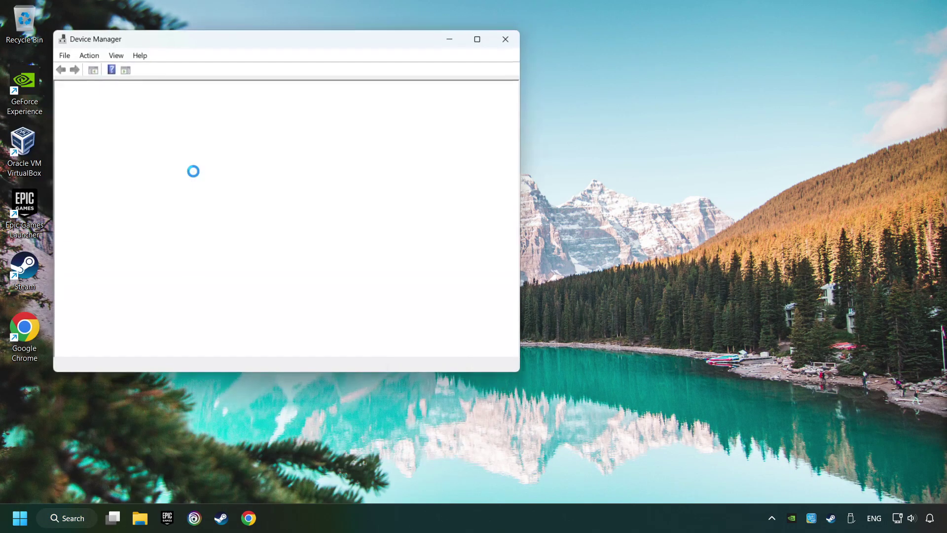
left_click_drag(189, 40, 351, 114)
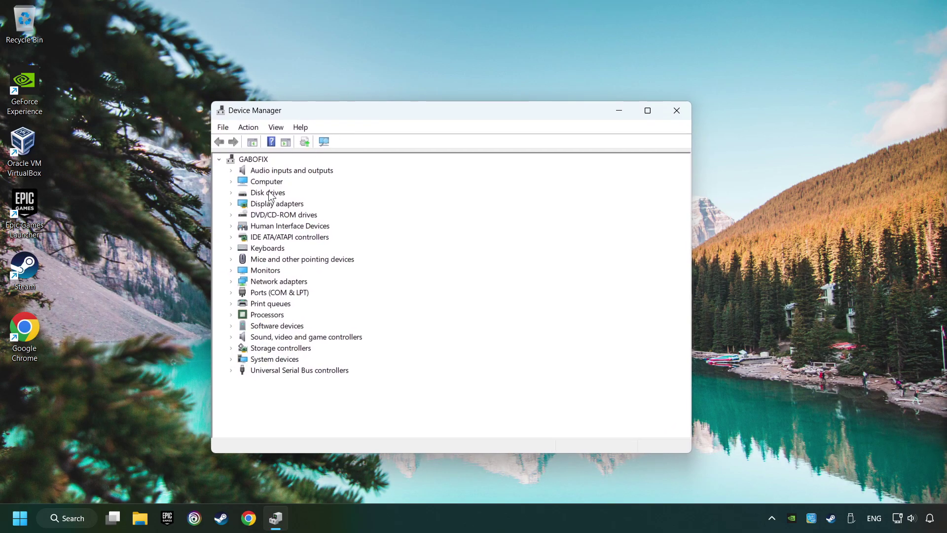
left_click(231, 204)
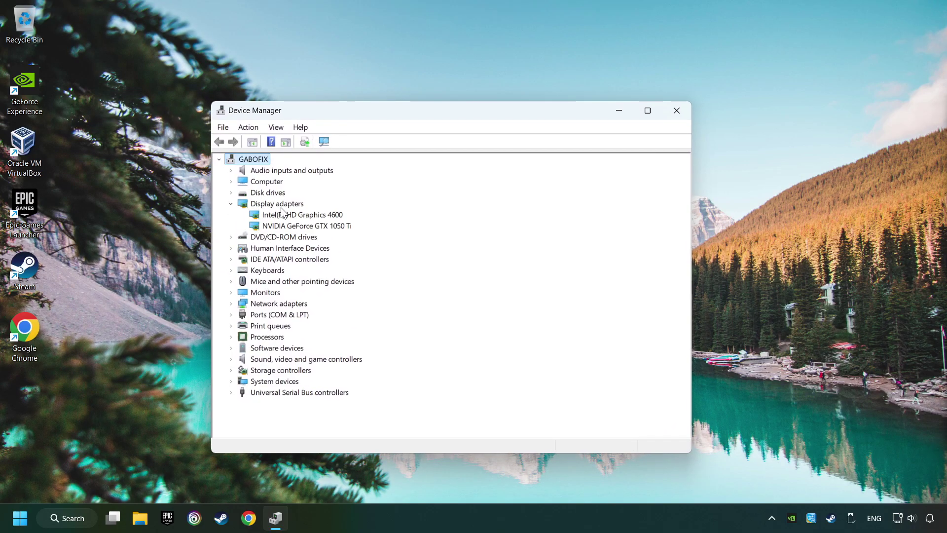
left_click(306, 226)
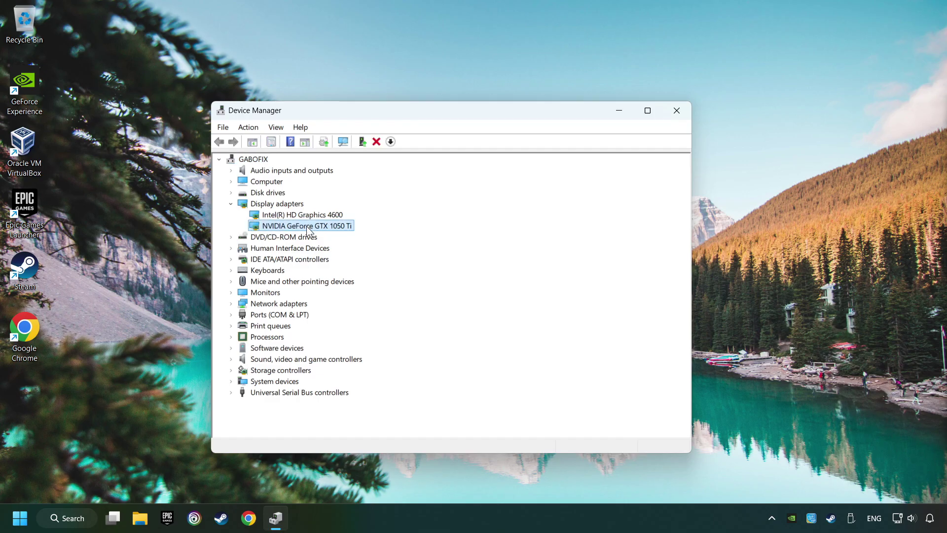
right_click(308, 228)
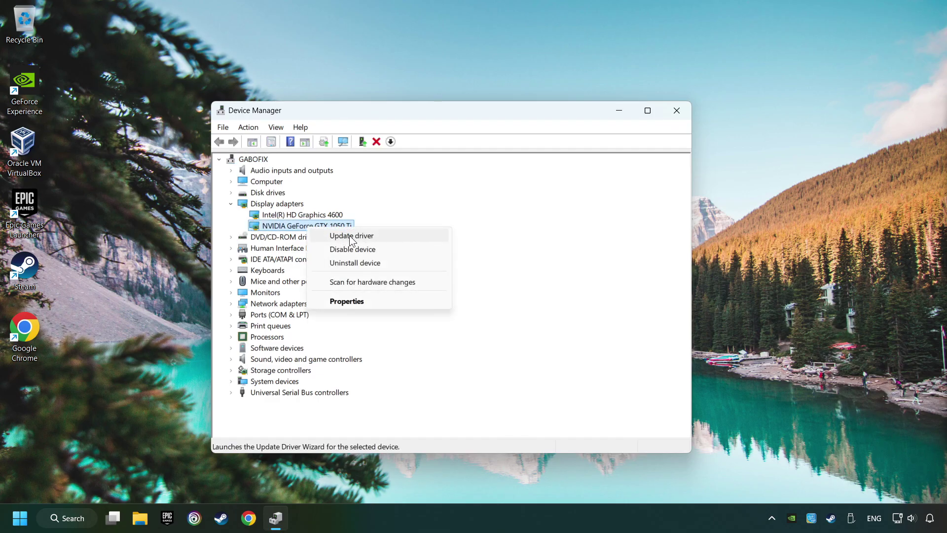
- Update the GTX 1050 Ti driver via automatic search, dismissing the 'best drivers already installed' result
left_click(392, 241)
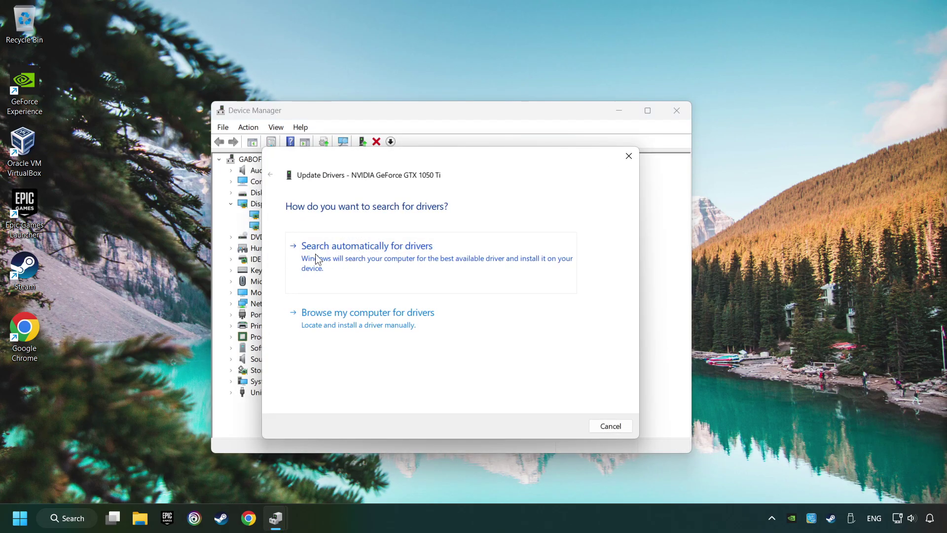
left_click(398, 255)
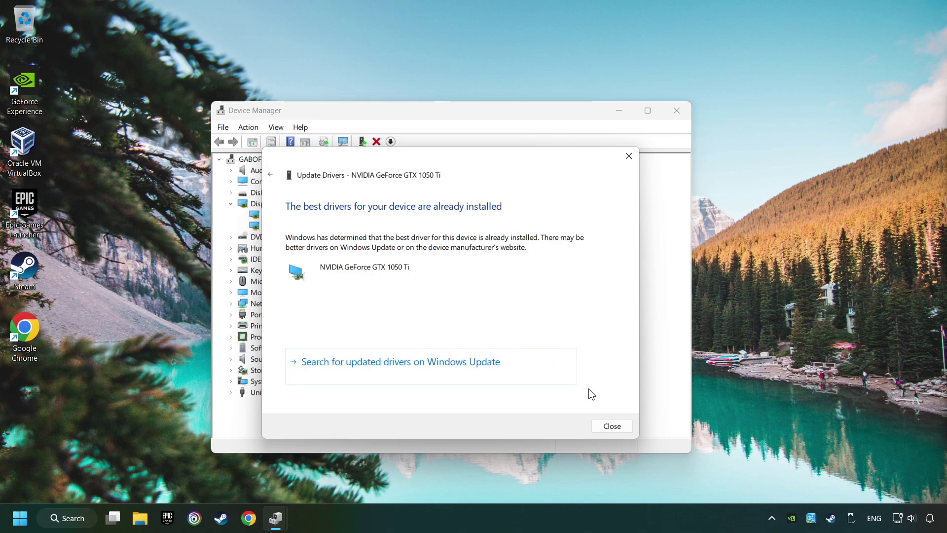
left_click(612, 425)
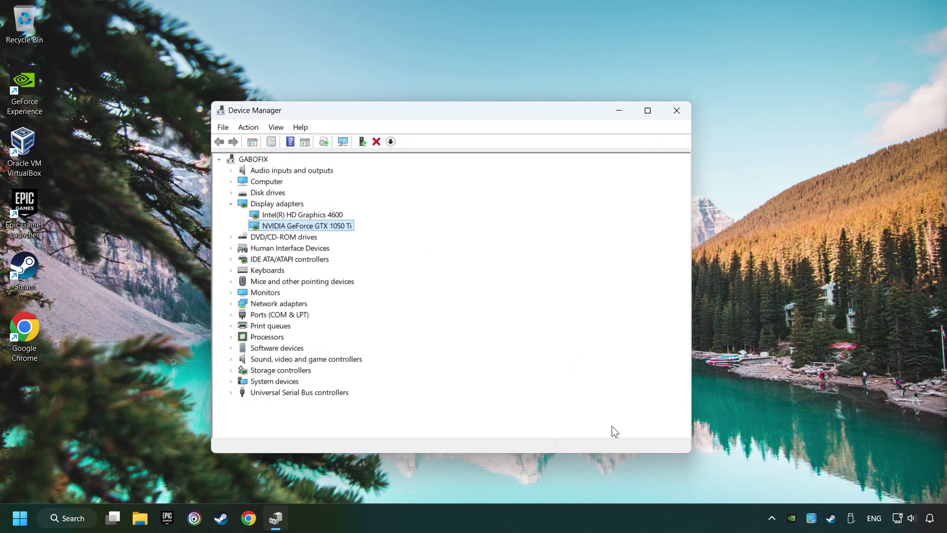
- Close Device Manager and search Chrome for 'nvidia geforce driver download'
left_click(677, 118)
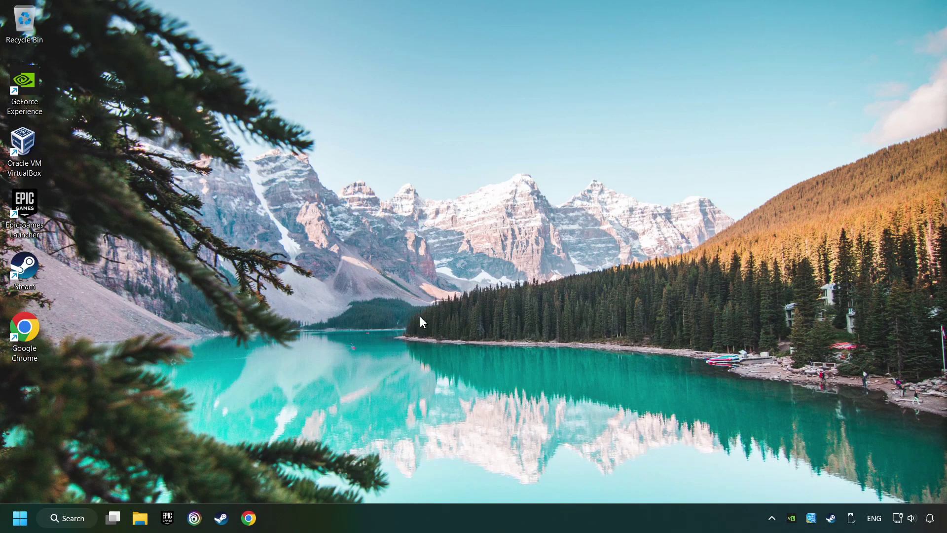
left_click(252, 523)
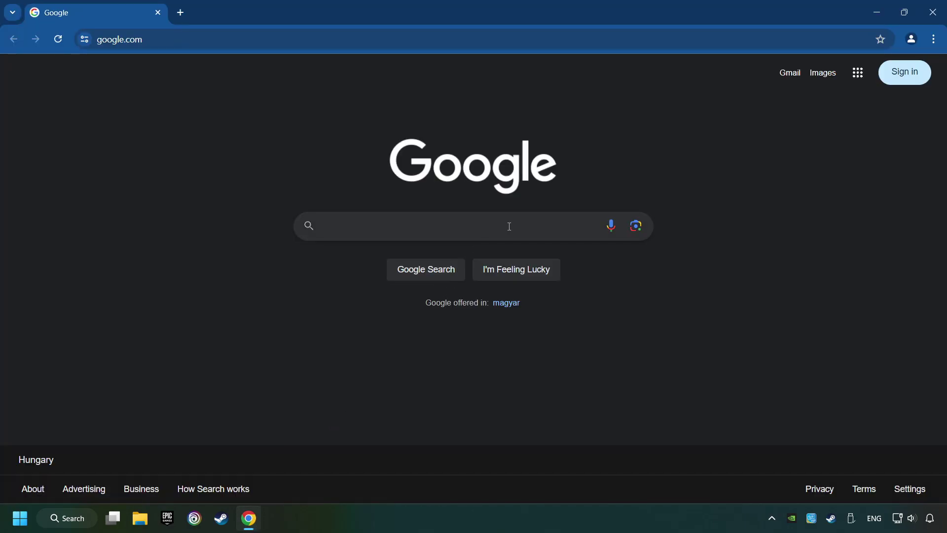
type("nvidia ")
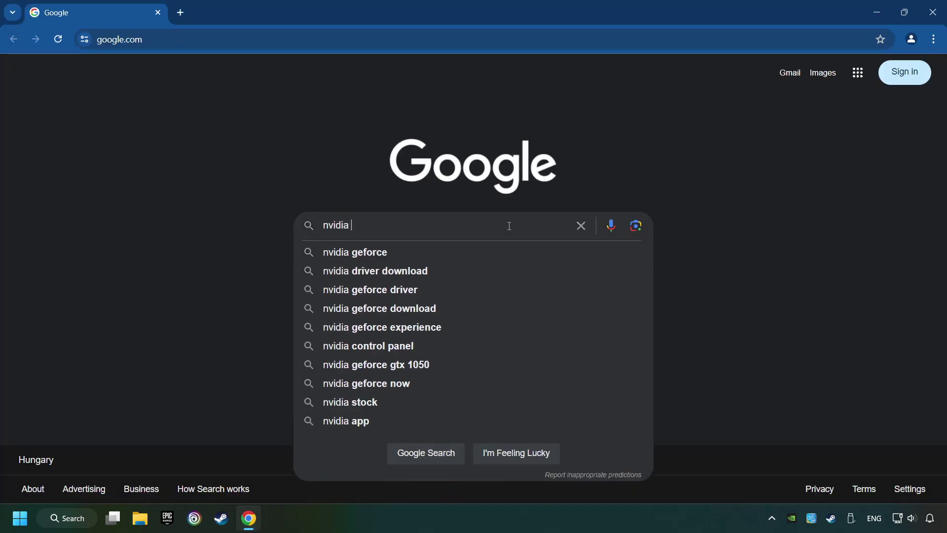
type("geforce dr")
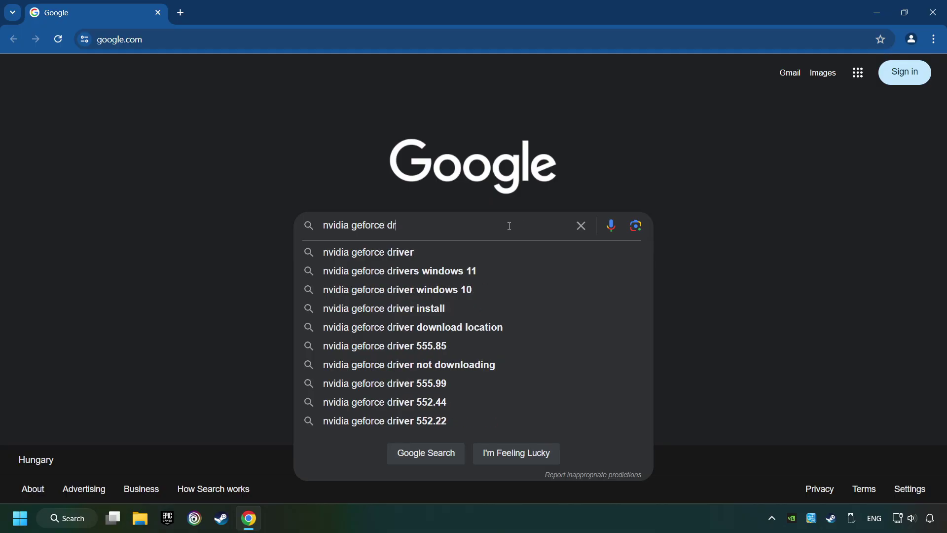
type("iver download")
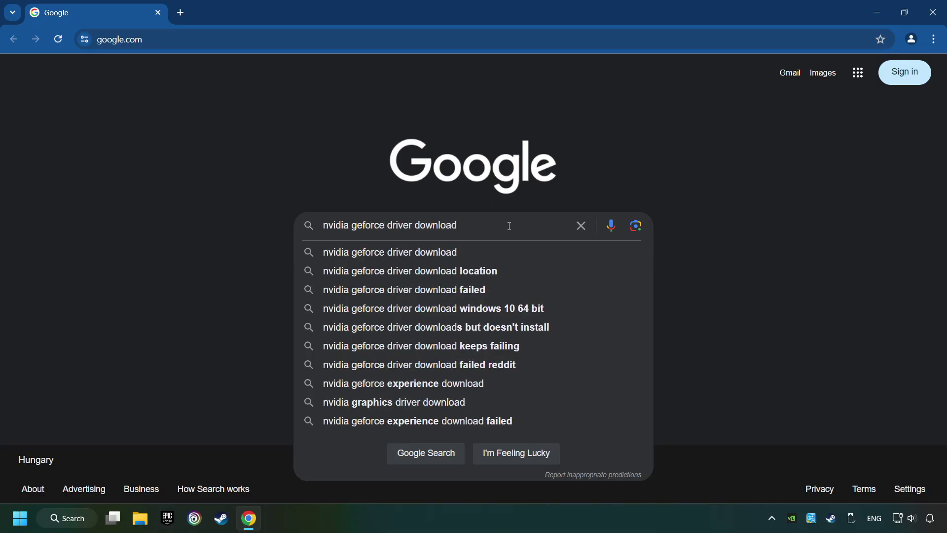
key("Return")
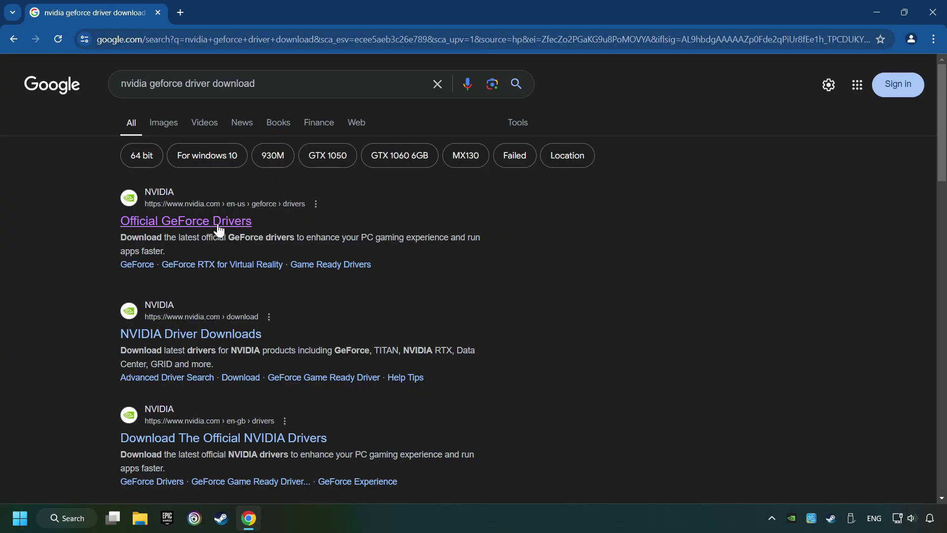
- Download the GeForce Experience installer from NVIDIA's Official GeForce Drivers page, launch it, and close Chrome
left_click(227, 221)
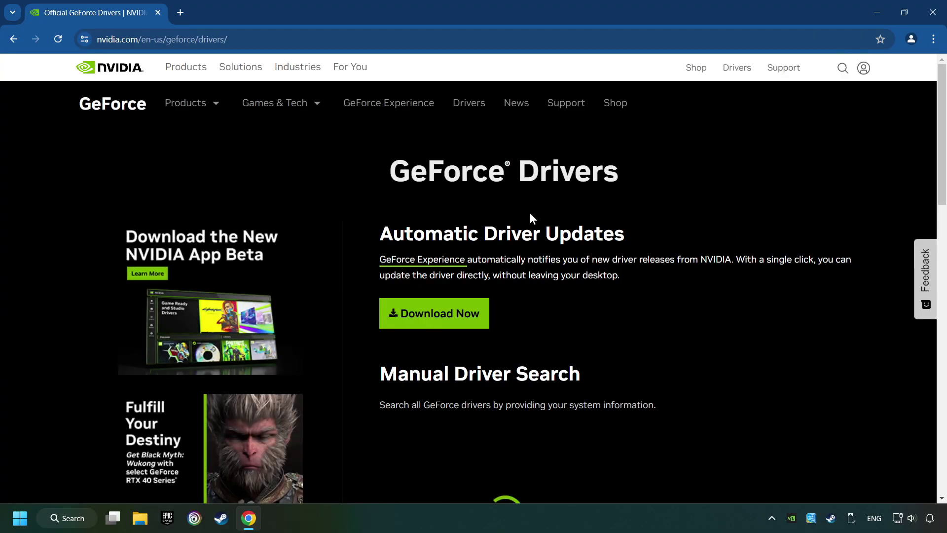
left_click(451, 326)
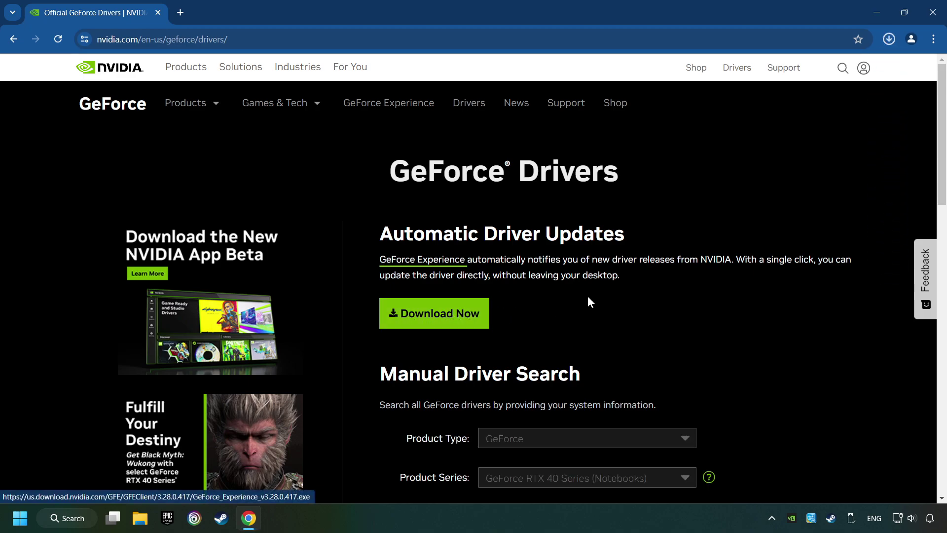
left_click(889, 39)
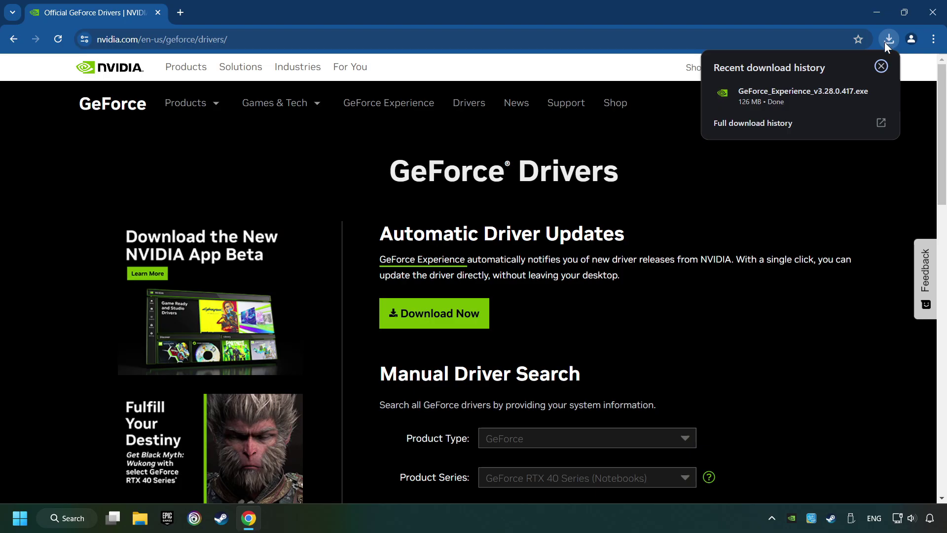
left_click(806, 97)
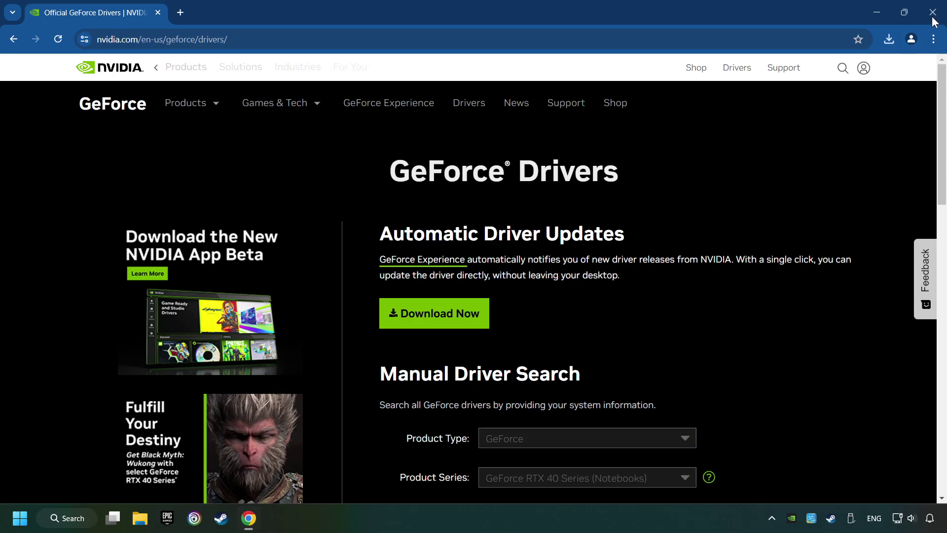
left_click(877, 11)
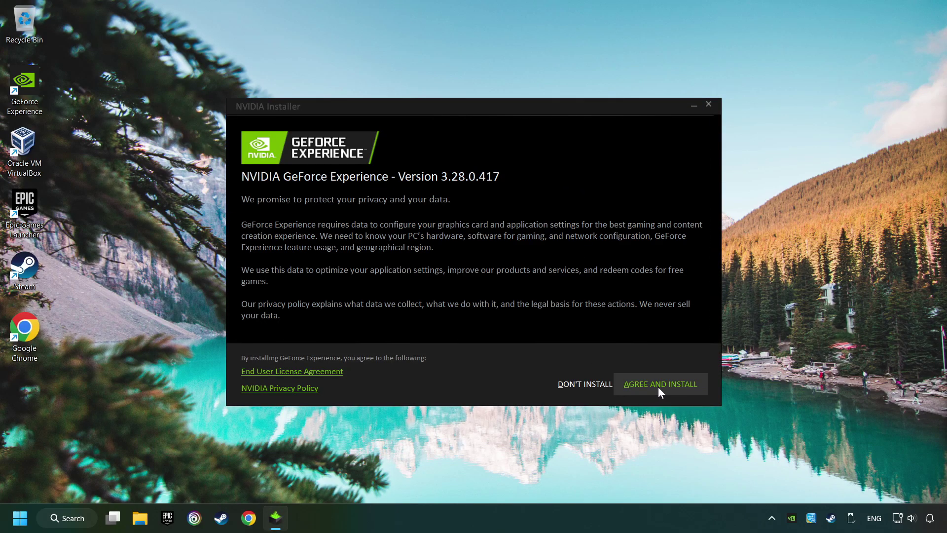
- Agree to the terms and install GeForce Experience 3.28.0.417
left_click(674, 386)
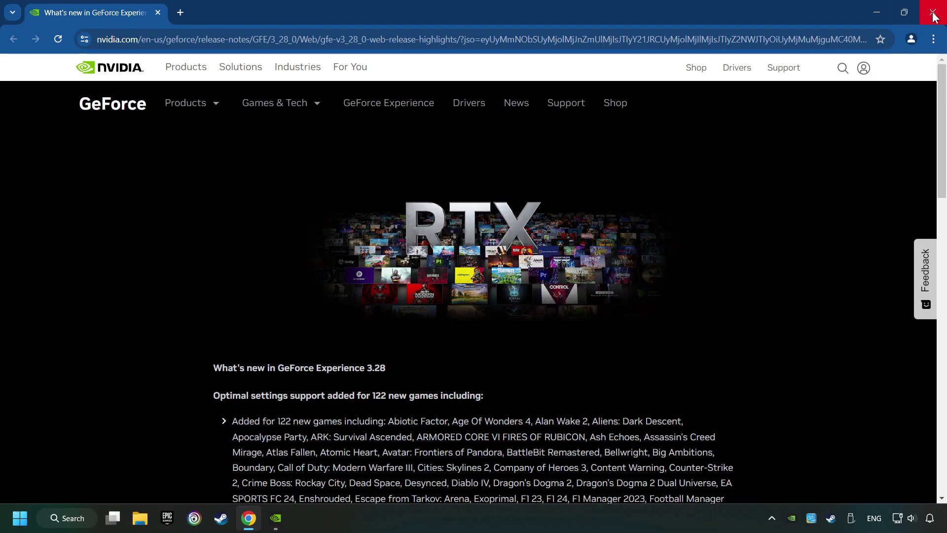
- Close the release notes, check GeForce Experience drivers to confirm Game Ready 560.70 is latest, then exit
left_click(933, 15)
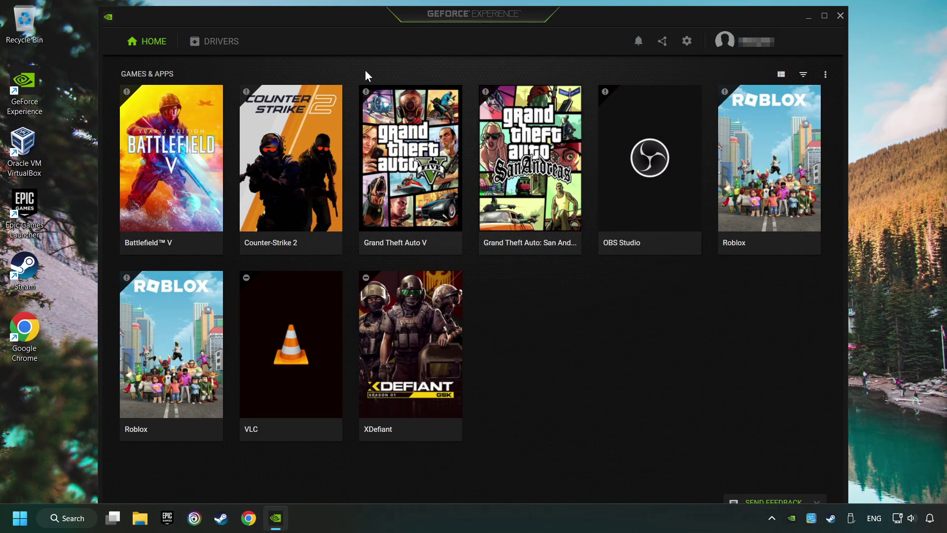
left_click(217, 44)
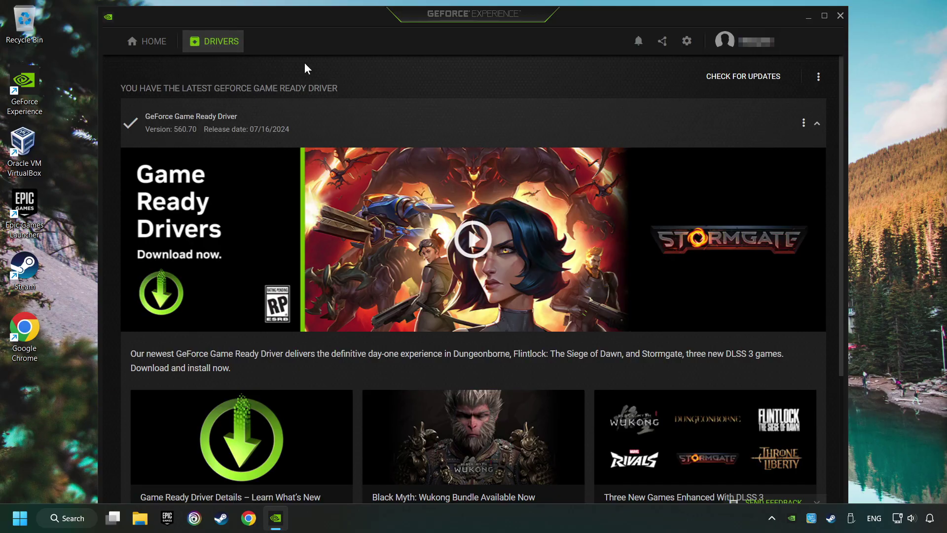
left_click(754, 85)
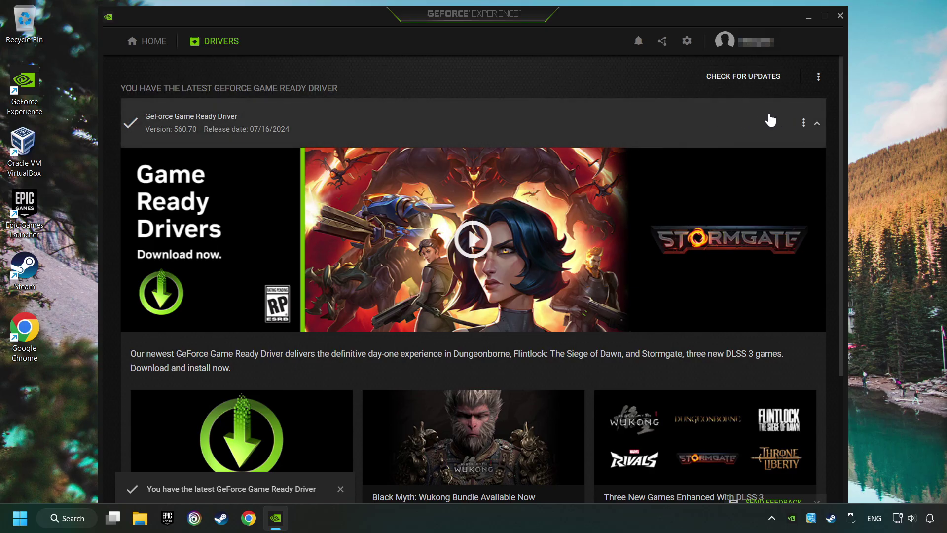
left_click(840, 15)
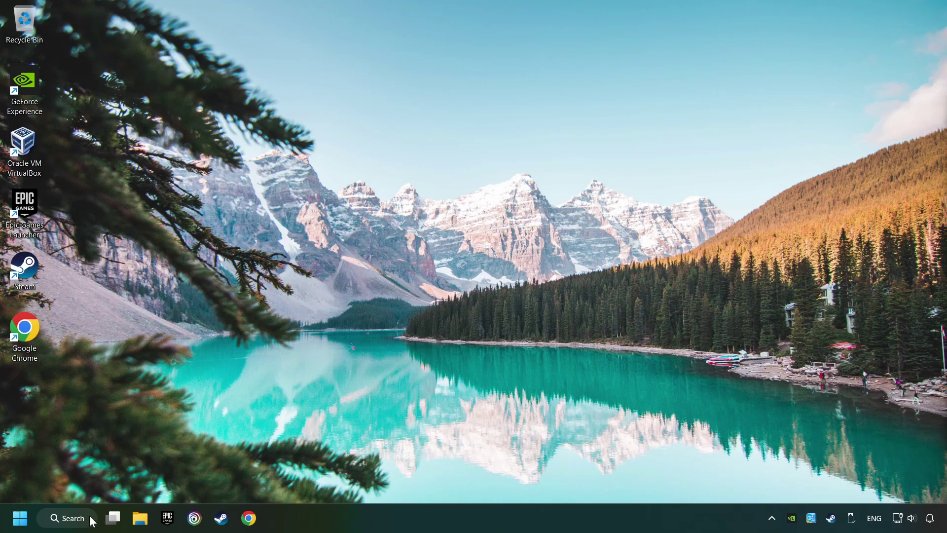
- Search Windows for 'graphics settings' and open the Graphics settings result
left_click(68, 518)
type("graphic")
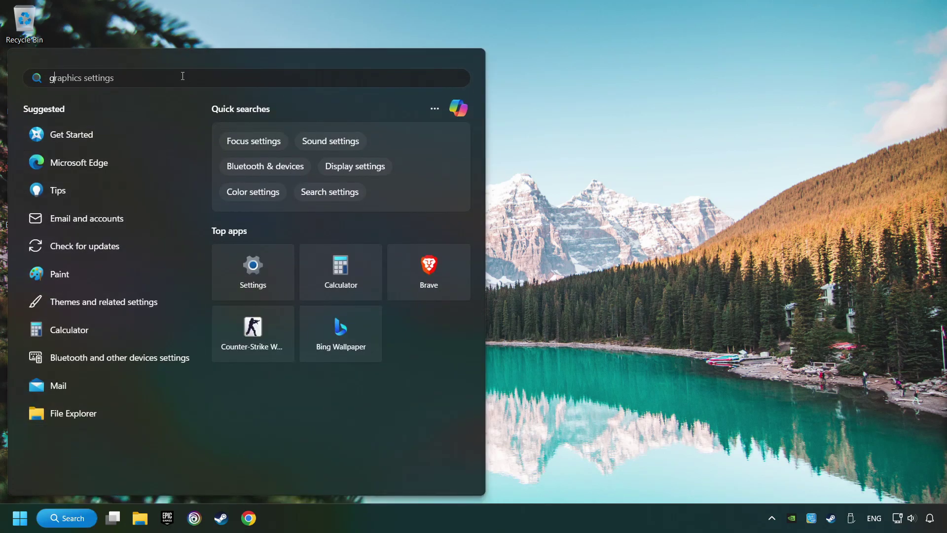
type("s settings")
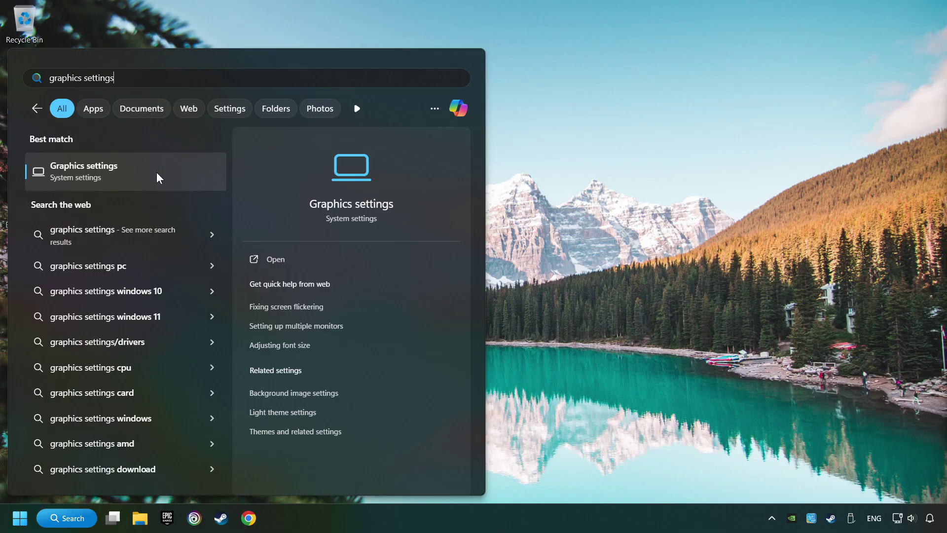
left_click(175, 176)
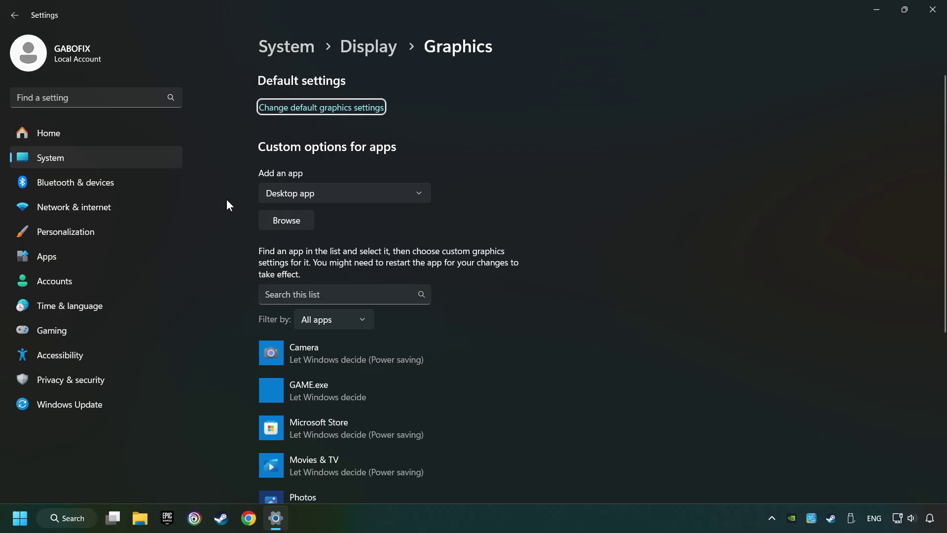
- Look through the Graphics app list and cancel the file picker for adding an app
scroll(231, 206, "down", 3)
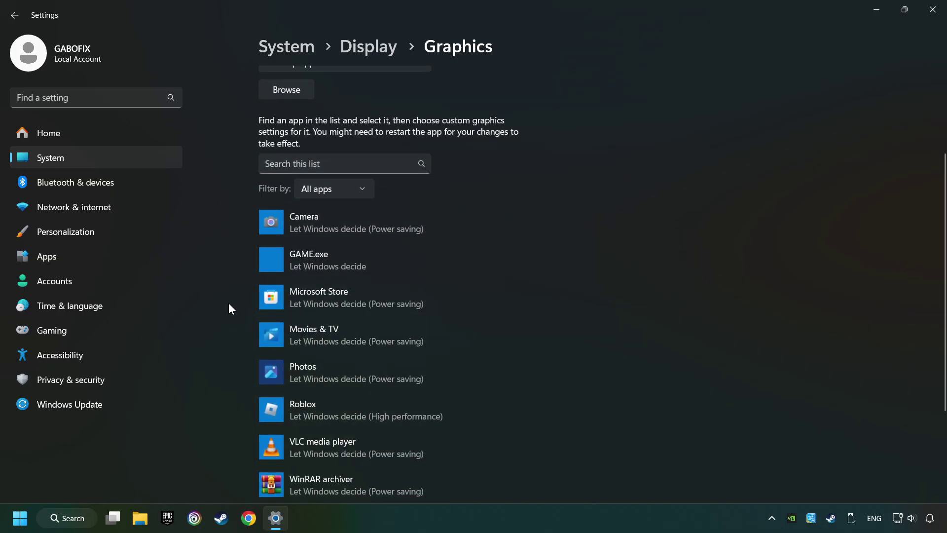
scroll(229, 303, "up", 3)
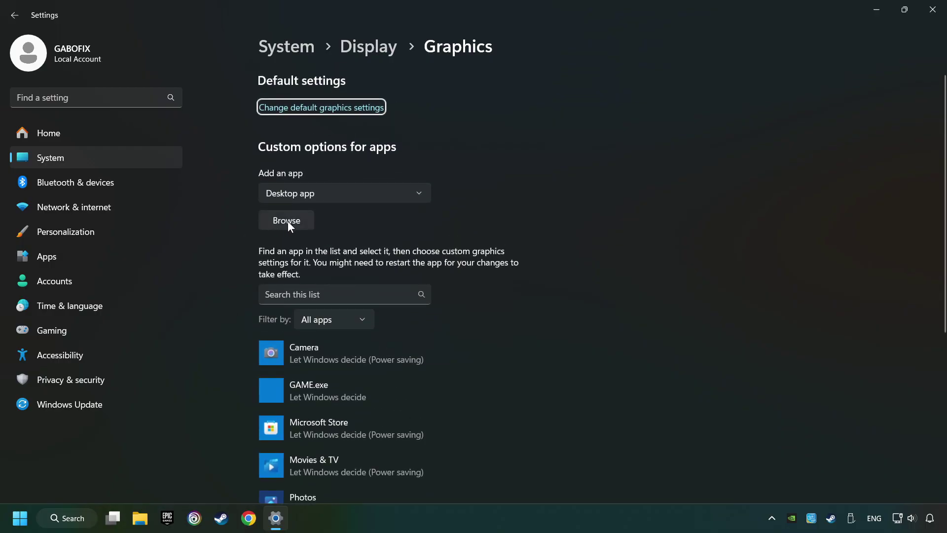
left_click(289, 221)
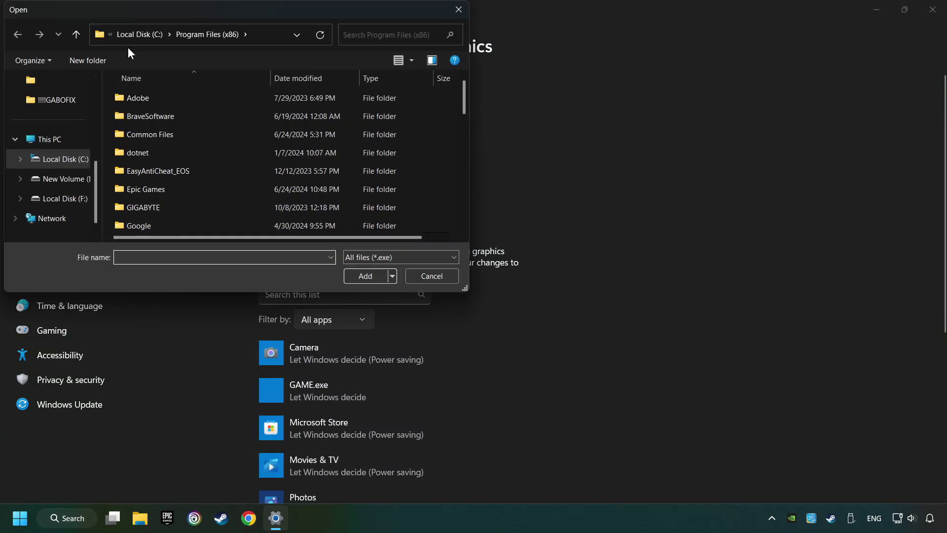
left_click(458, 9)
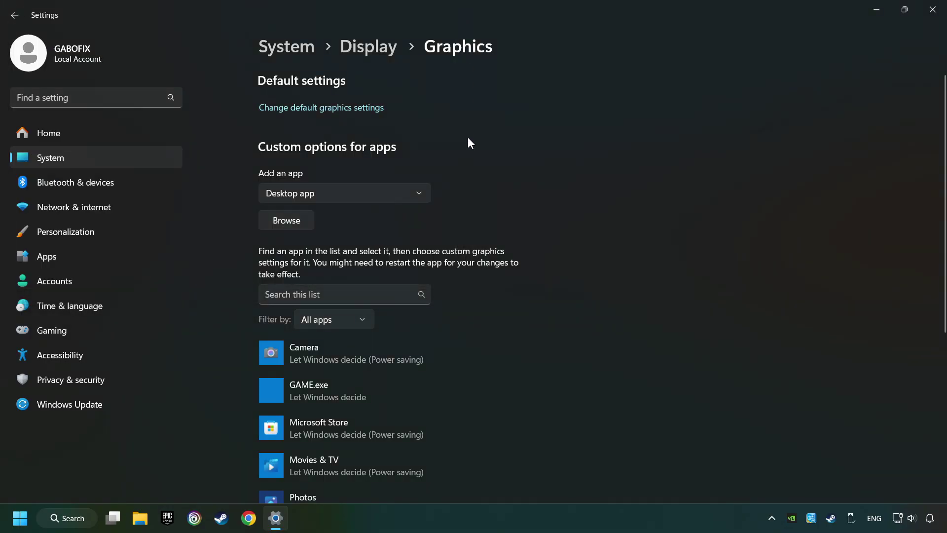
- Set GAME.exe's graphics preference to High performance (GTX 1050 Ti), save, and close Settings
scroll(483, 169, "down", 3)
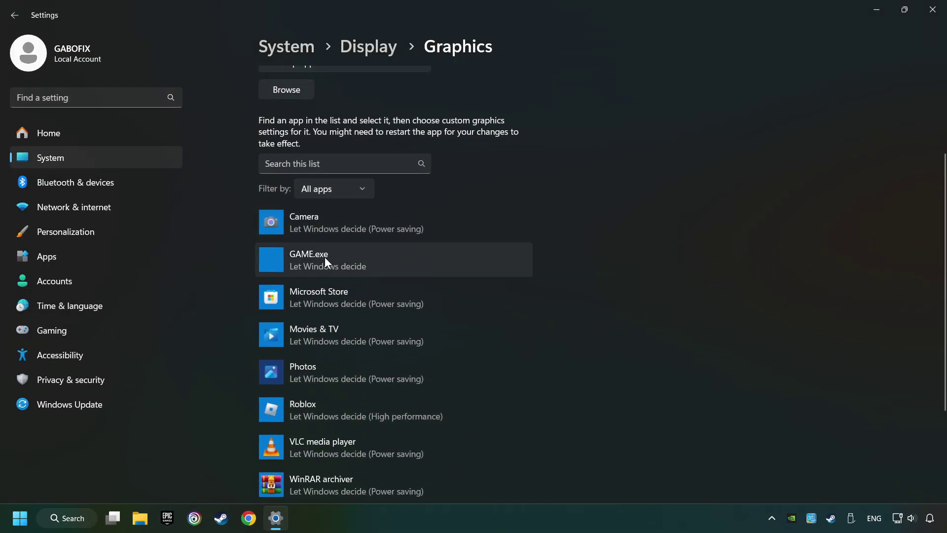
left_click(325, 257)
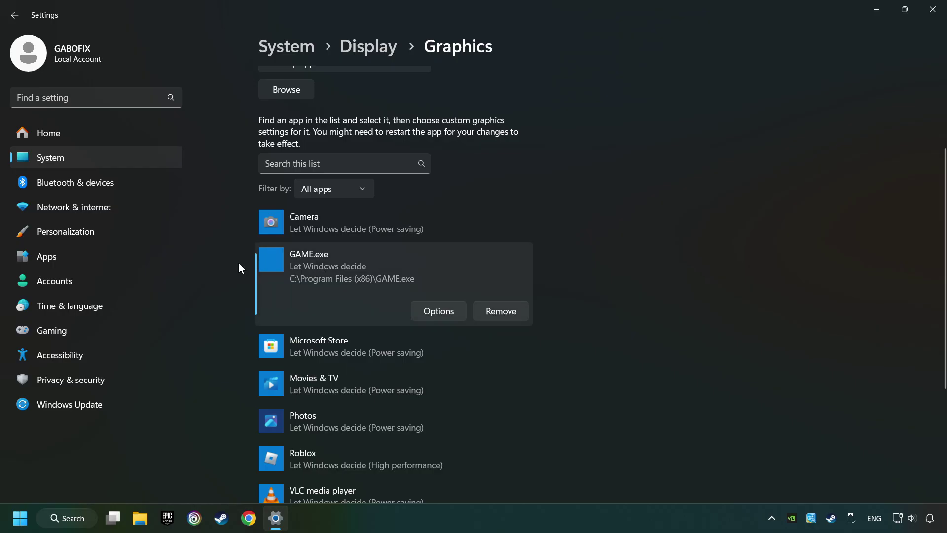
left_click(451, 309)
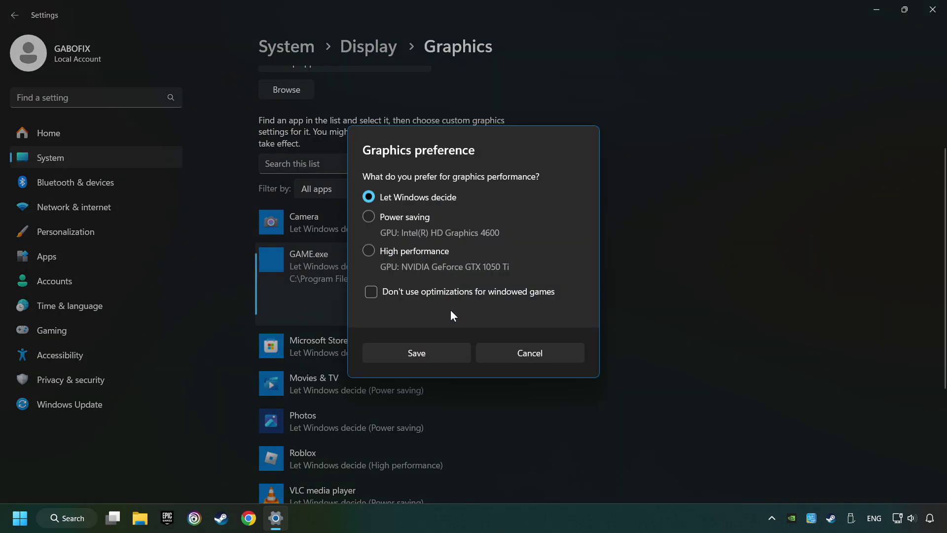
left_click(369, 251)
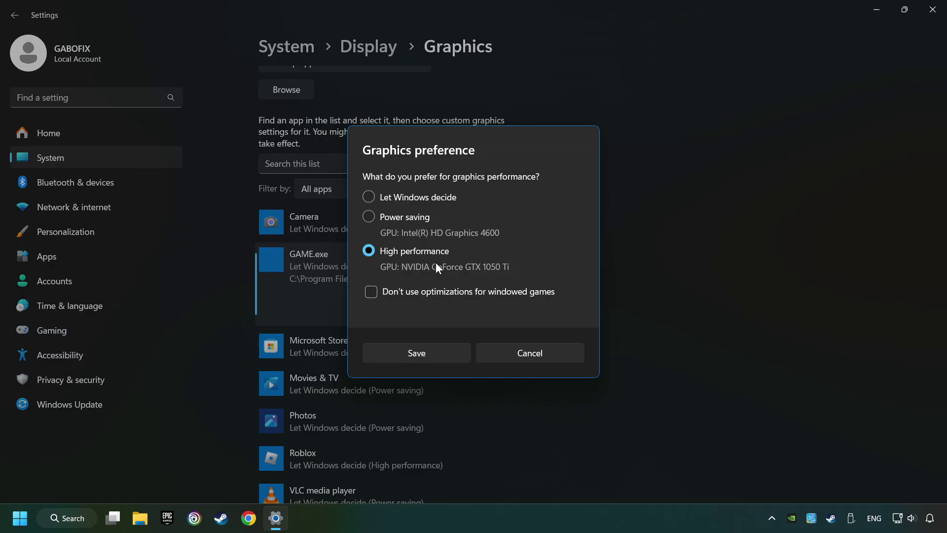
left_click(431, 351)
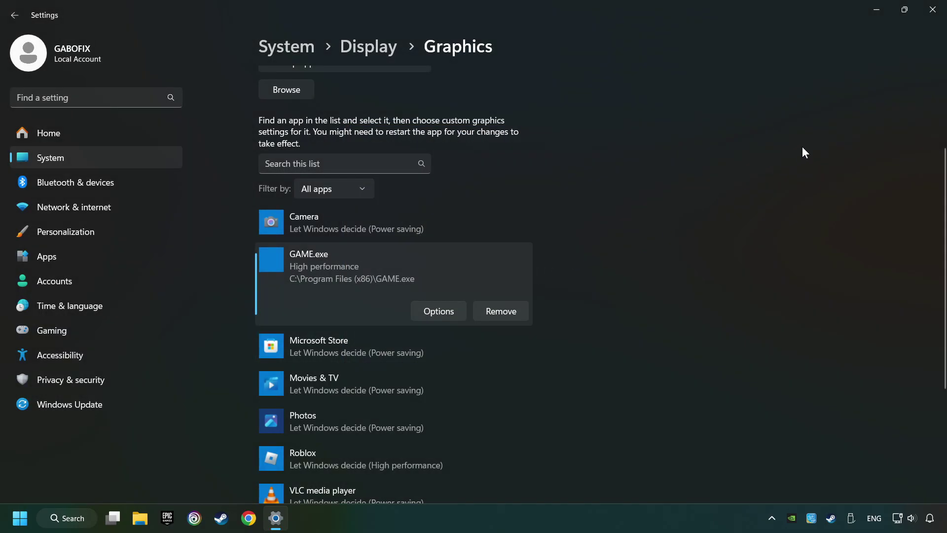
left_click(924, 14)
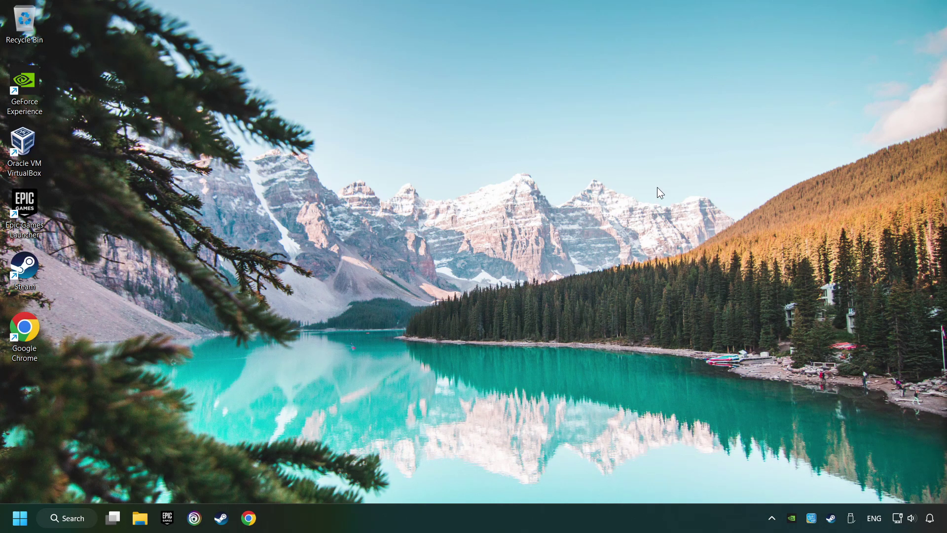
- Open Steam and run Verify integrity of game files from GAME's Properties > Installed Files
left_click(224, 521)
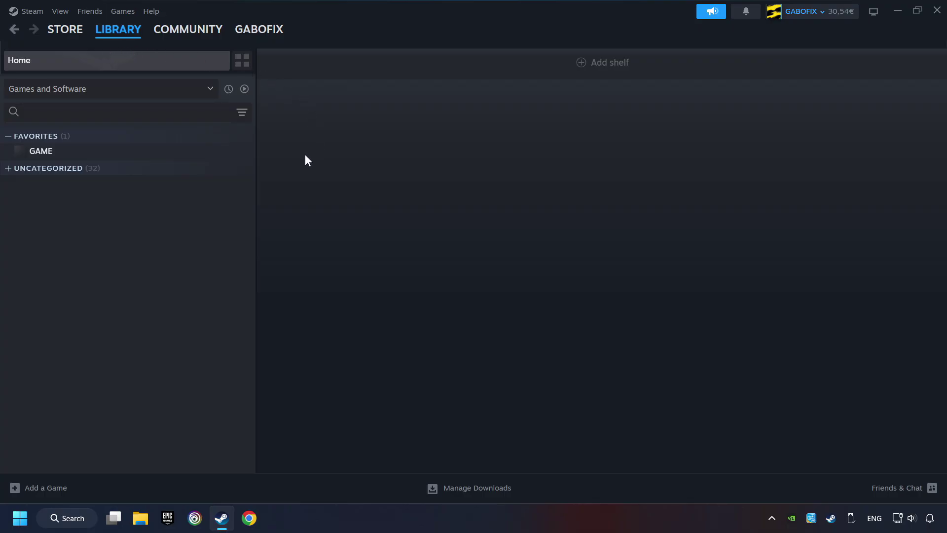
right_click(210, 158)
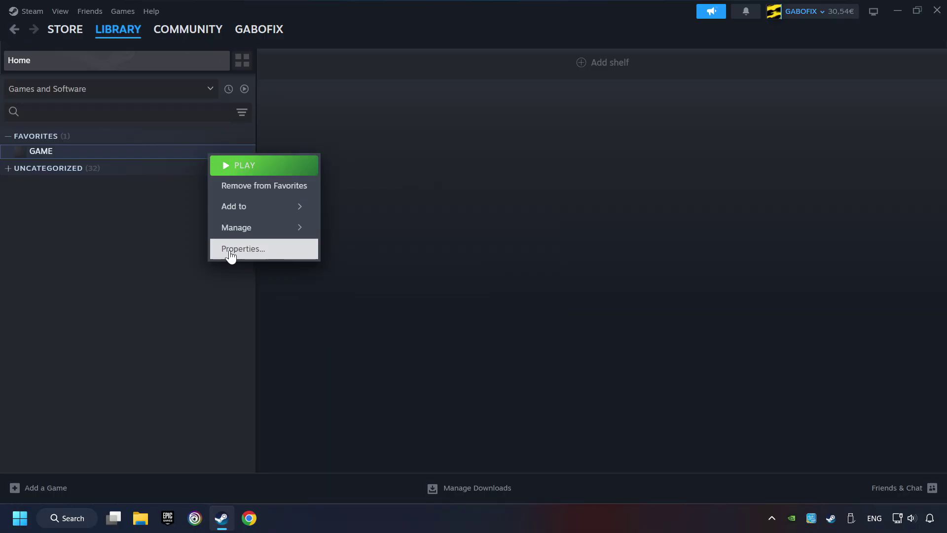
left_click(290, 253)
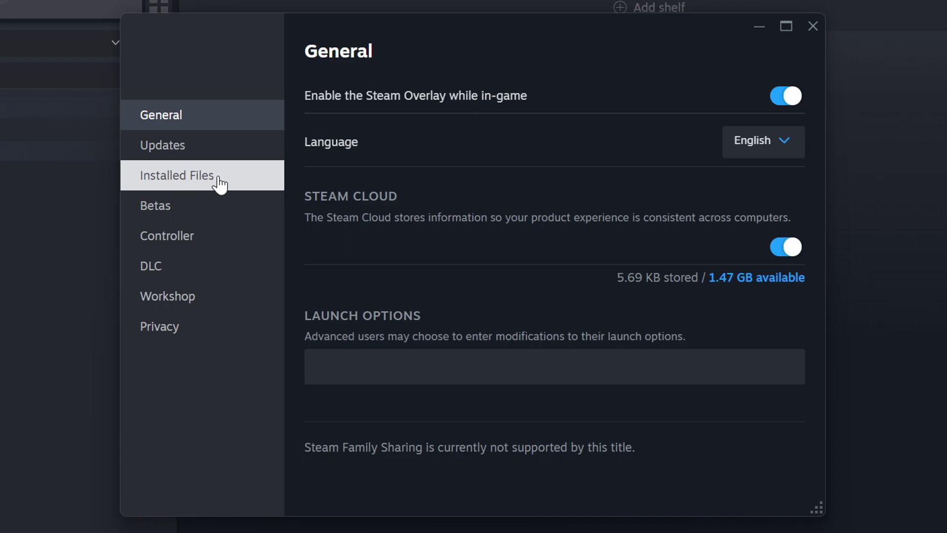
left_click(219, 185)
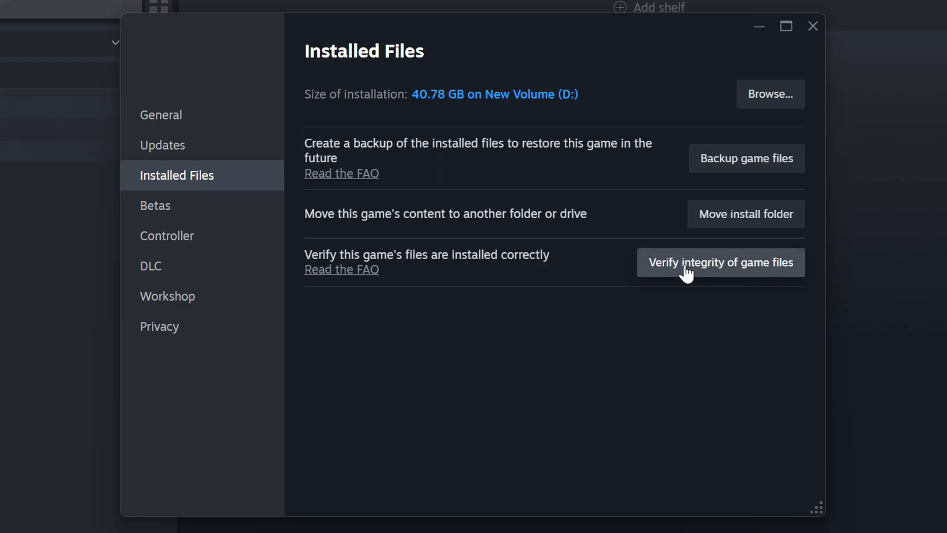
left_click(732, 274)
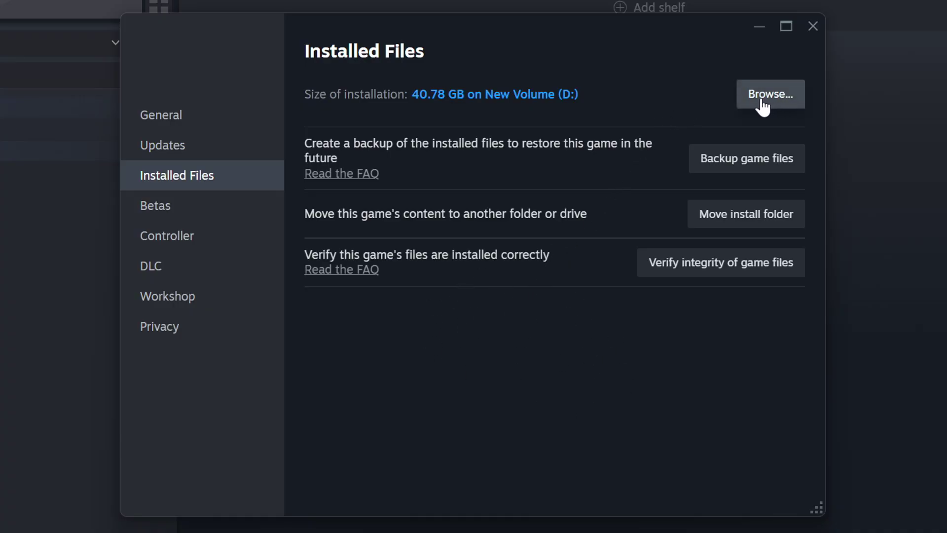
- Open the Compatibility properties of the GAME shortcut in the game's install folder
left_click(779, 98)
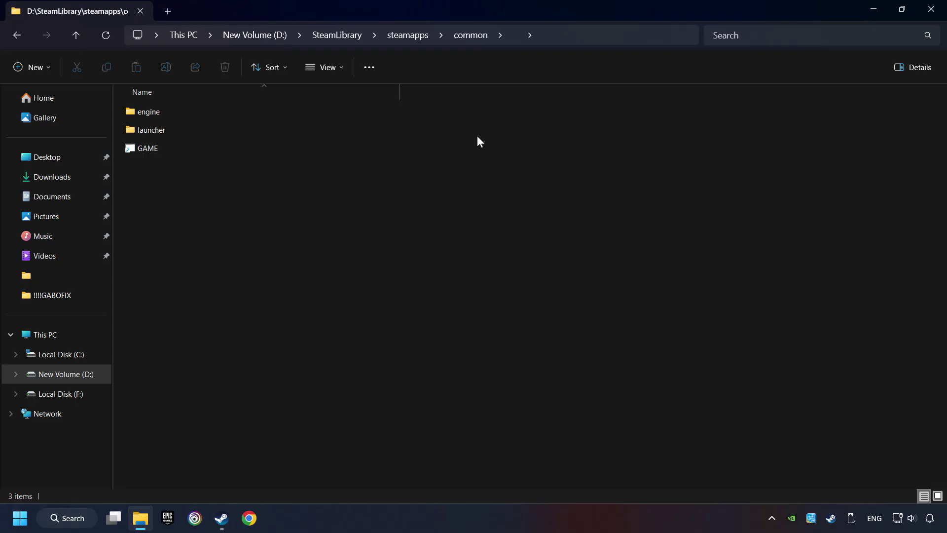
left_click(276, 147)
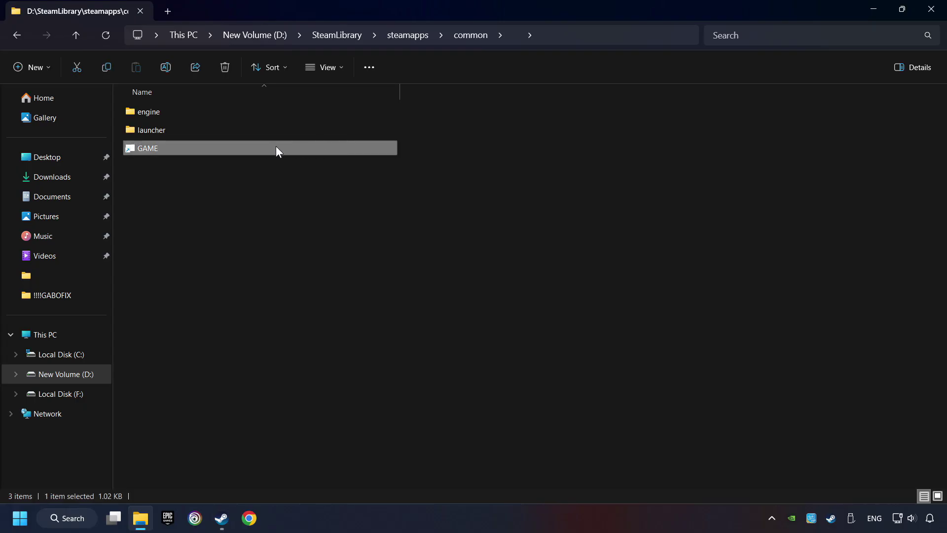
right_click(303, 150)
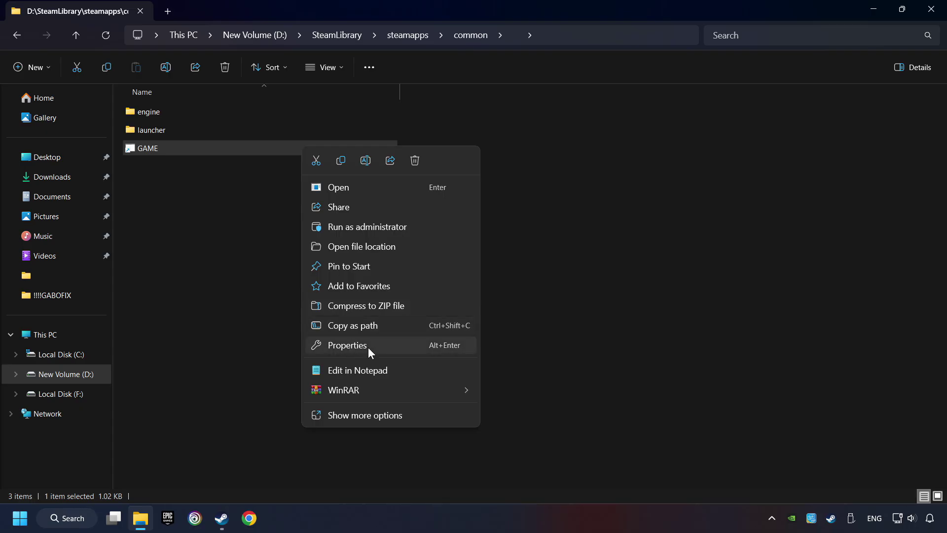
left_click(319, 345)
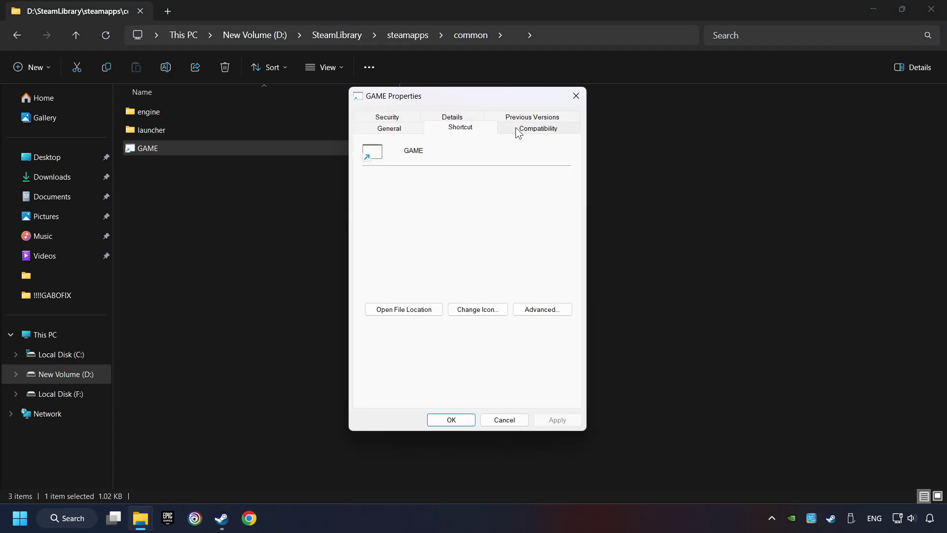
left_click(559, 128)
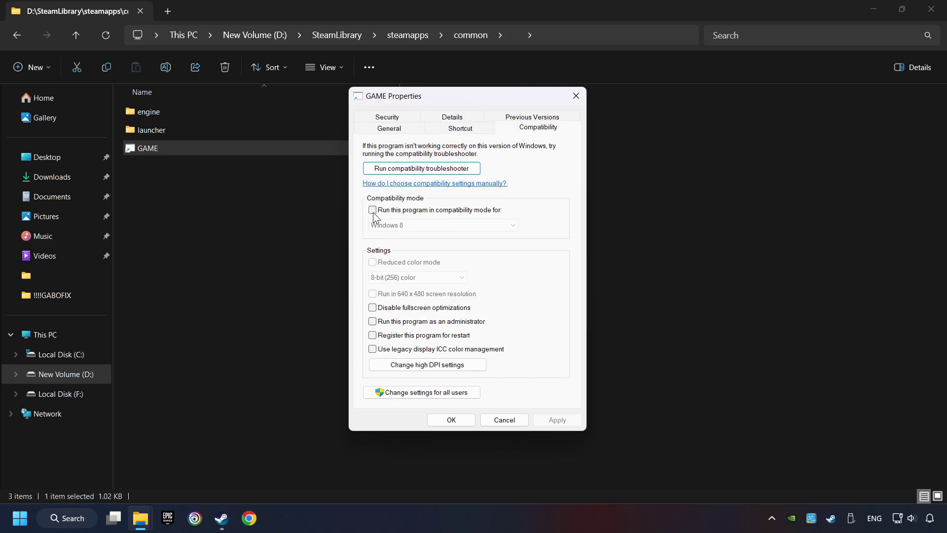
- Set Windows 8 compatibility mode, disable fullscreen optimizations, run as administrator, and apply
left_click(444, 210)
left_click(448, 224)
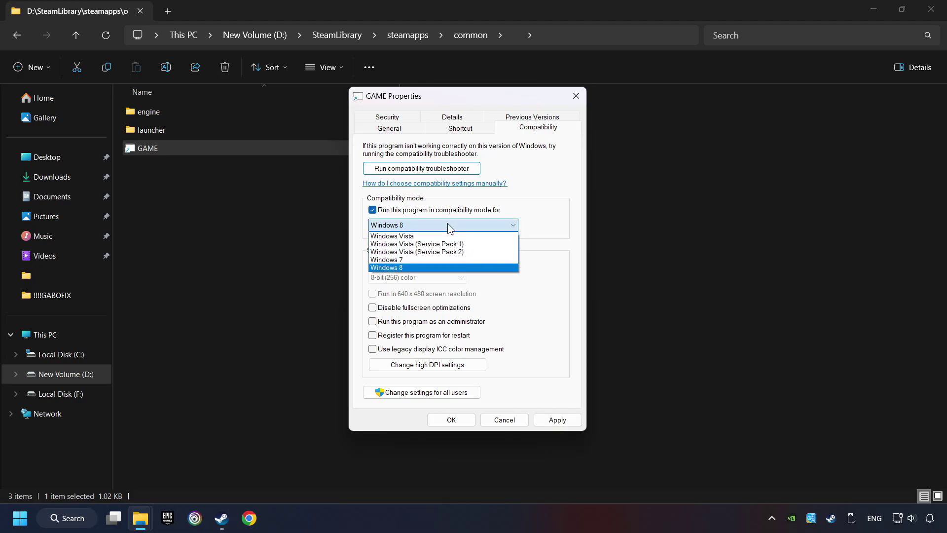
left_click(418, 267)
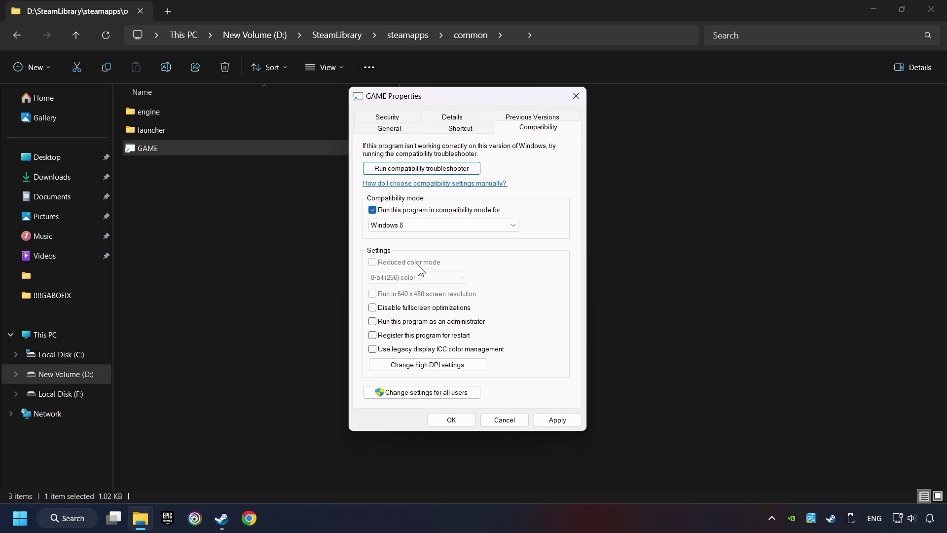
left_click(372, 305)
left_click(373, 322)
left_click(562, 420)
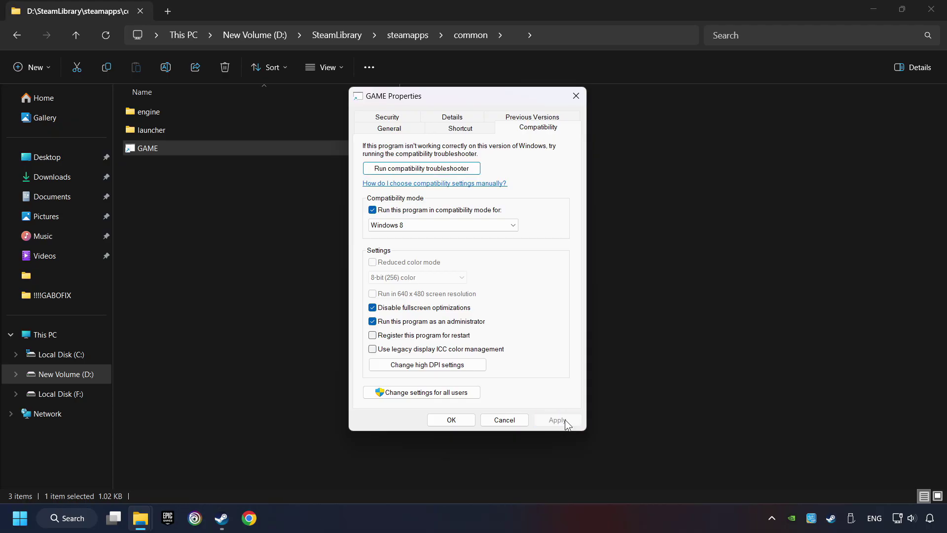
left_click(451, 419)
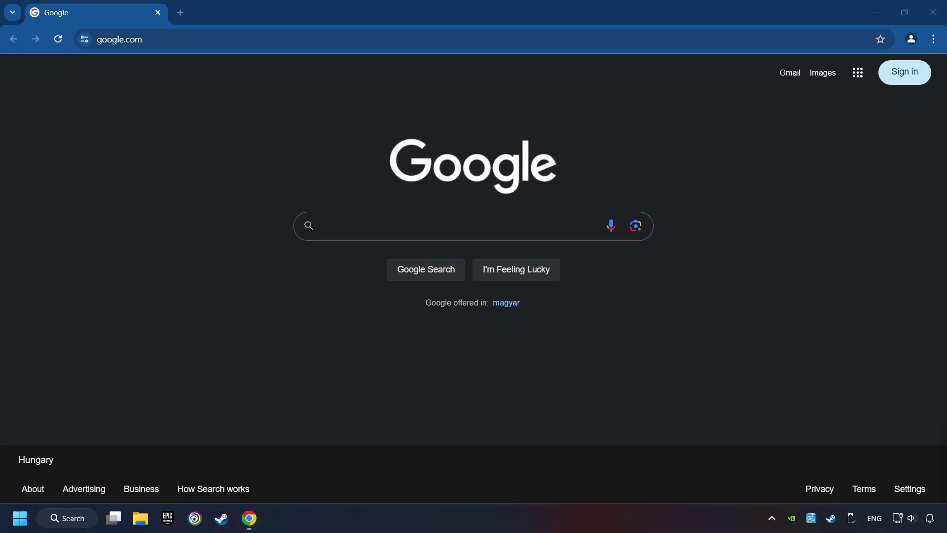
- Load the DirectX download page, and the Visual C++ Redistributable page in a new tab
left_click(180, 37)
type("https://www.microsoft.com/en-US/download/details.aspx?id=35")
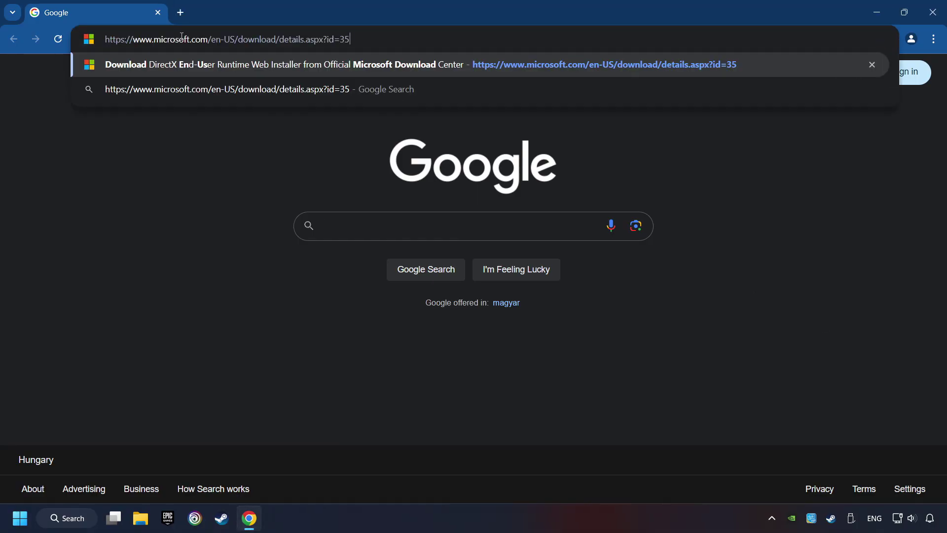
key("Return")
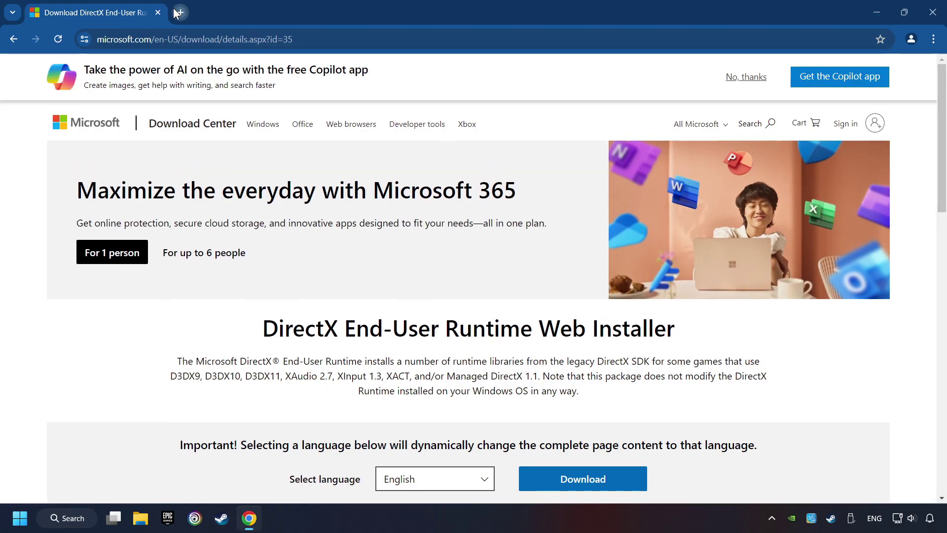
key("ctrl+t")
type("https://learn.microsoft.com/en-us/cpp/windows/latest-supported-vc-redist?view=msvc-160")
key("Return")
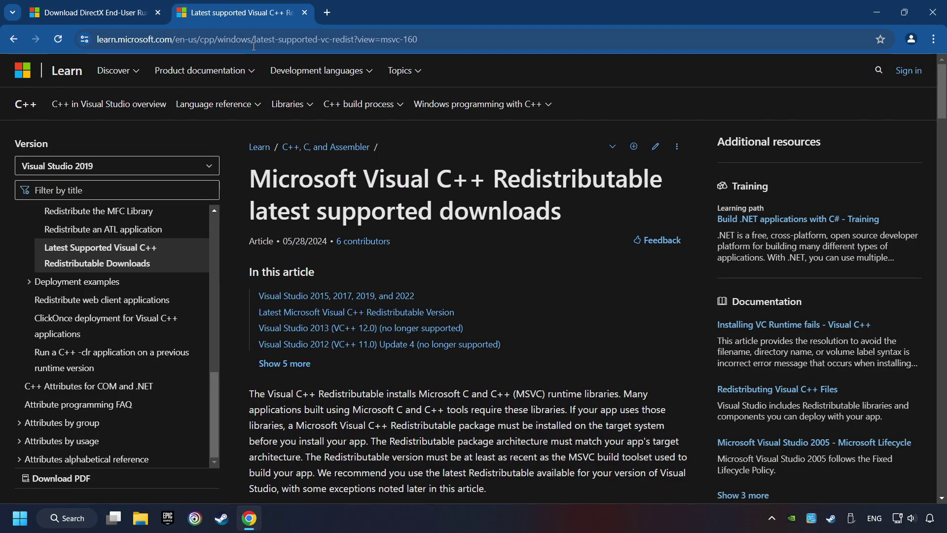
- Download the DirectX End-User Runtime web installer (dxwebsetup.exe) and run it
left_click(113, 10)
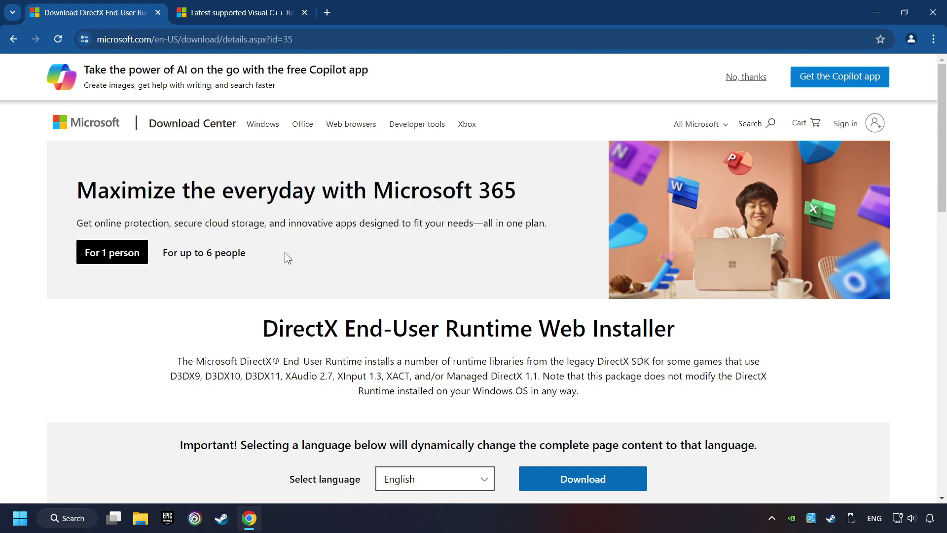
scroll(285, 253, "down", 1)
scroll(262, 269, "down", 1)
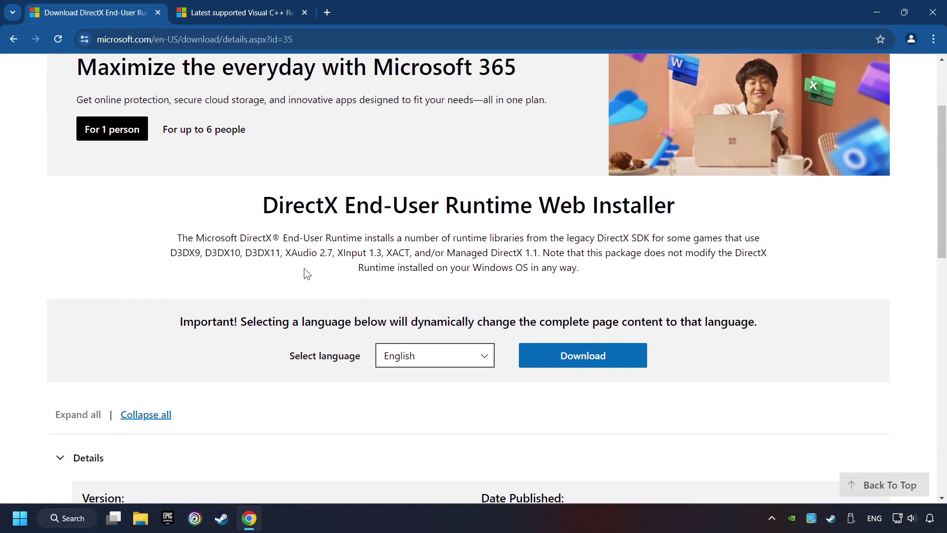
left_click(591, 363)
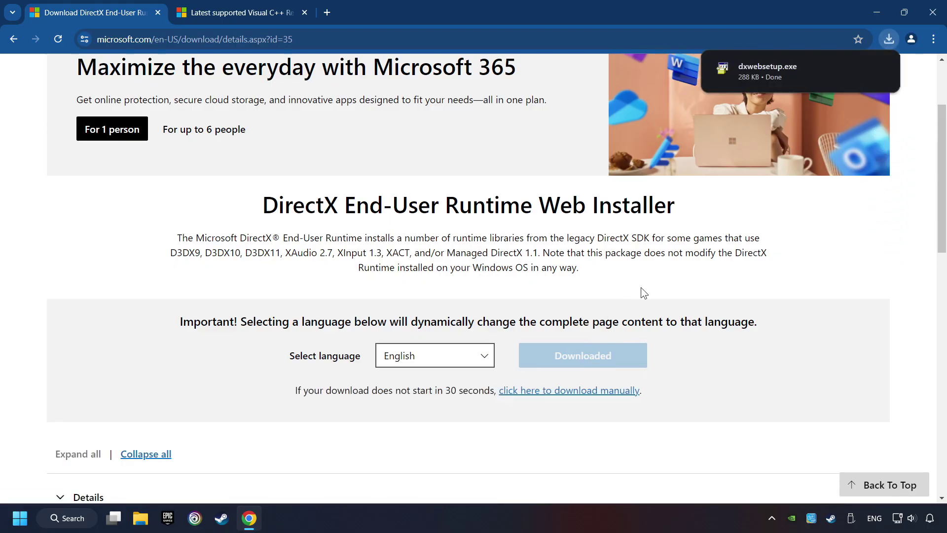
mouse_move(785, 84)
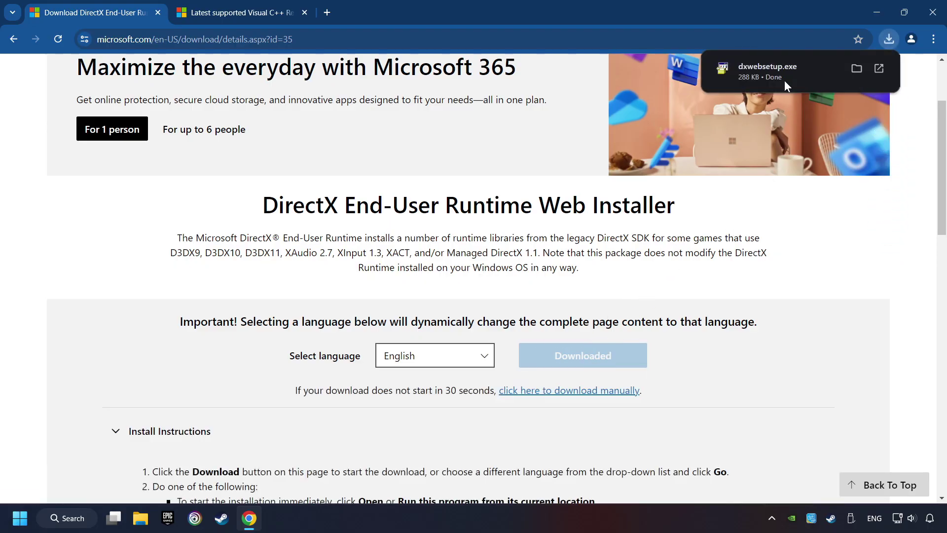
left_click(808, 71)
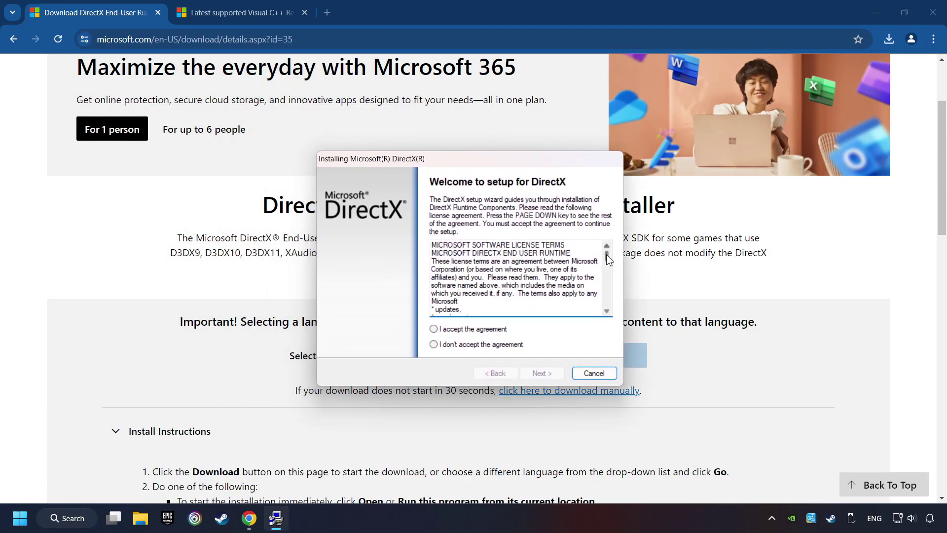
- Accept the DirectX licence, leave the Bing Bar unchecked, and finish the setup
left_click(490, 331)
left_click(543, 374)
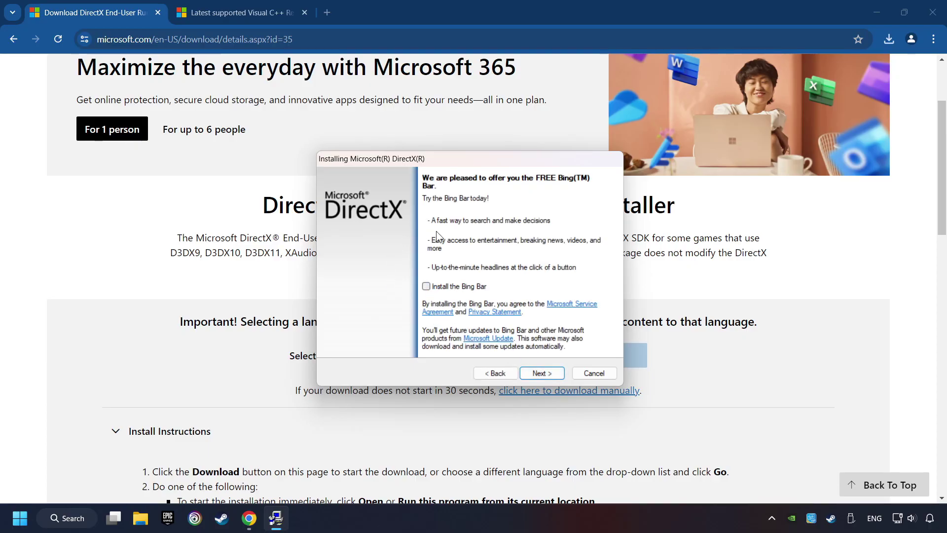
left_click(545, 374)
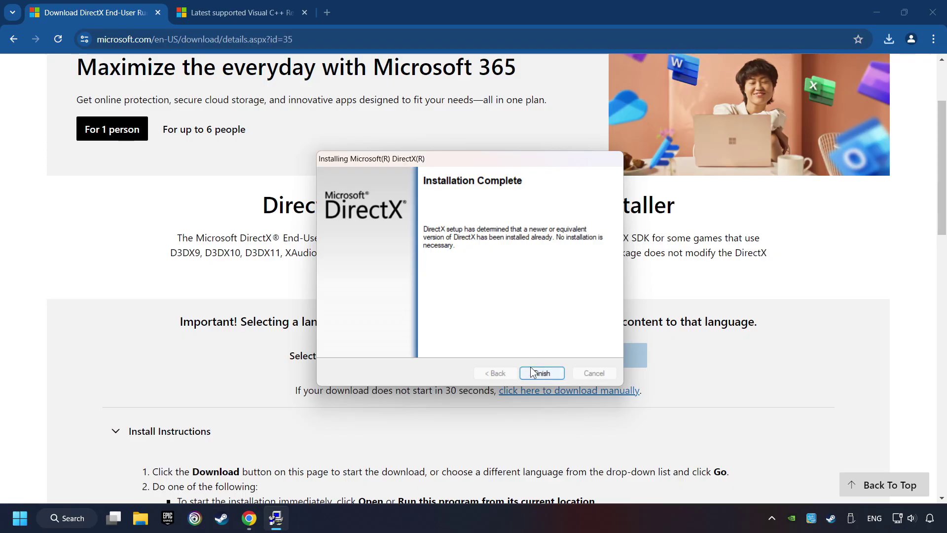
left_click(548, 373)
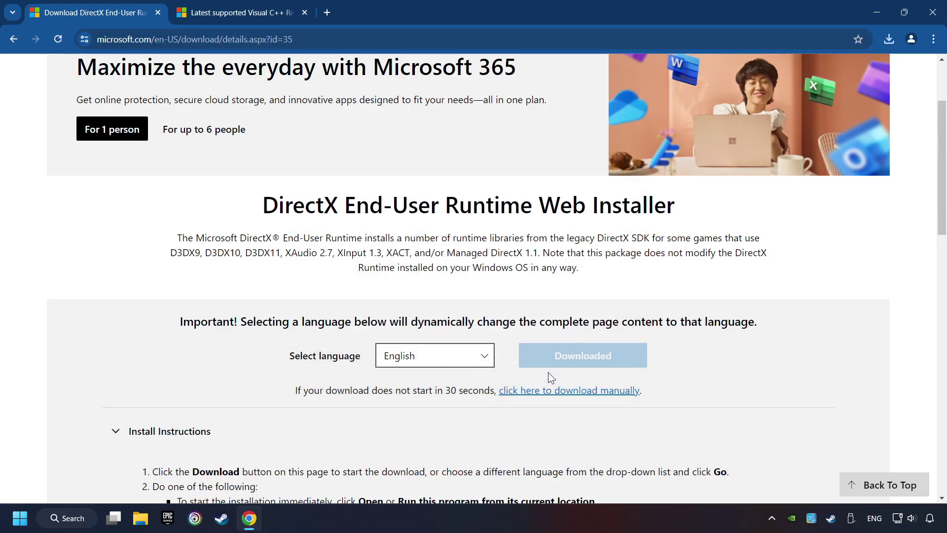
- Download the x86 and x64 Visual C++ redistributable installers from the Learn article
left_click(228, 13)
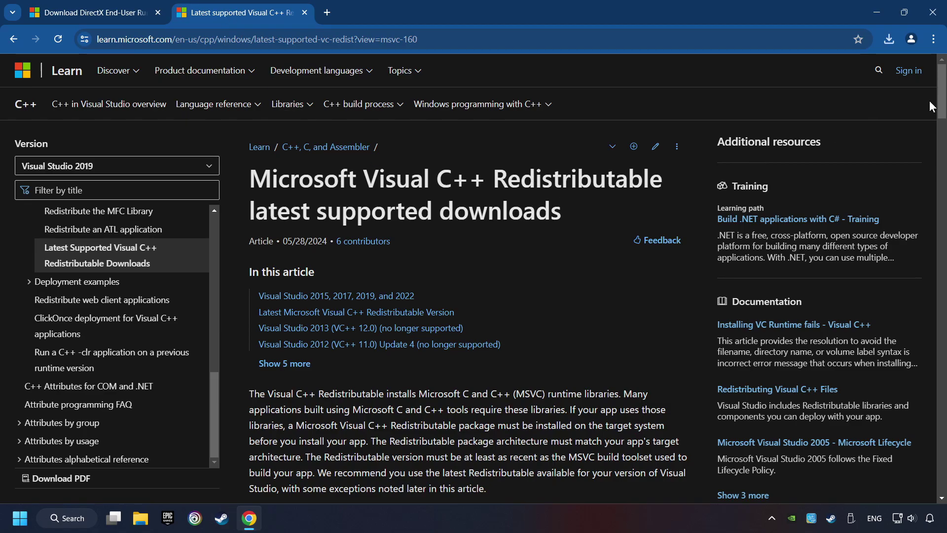
scroll(929, 103, "down", 15)
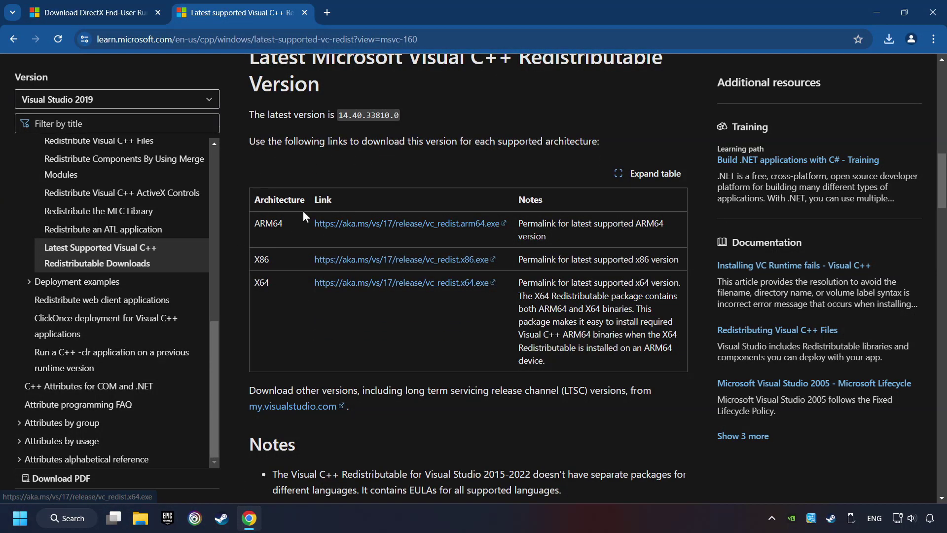
left_click(380, 222)
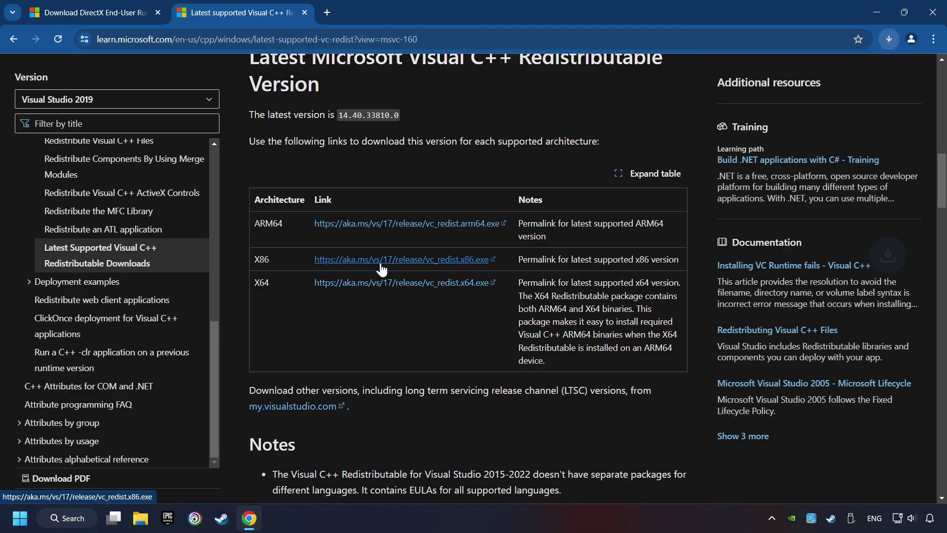
left_click(383, 282)
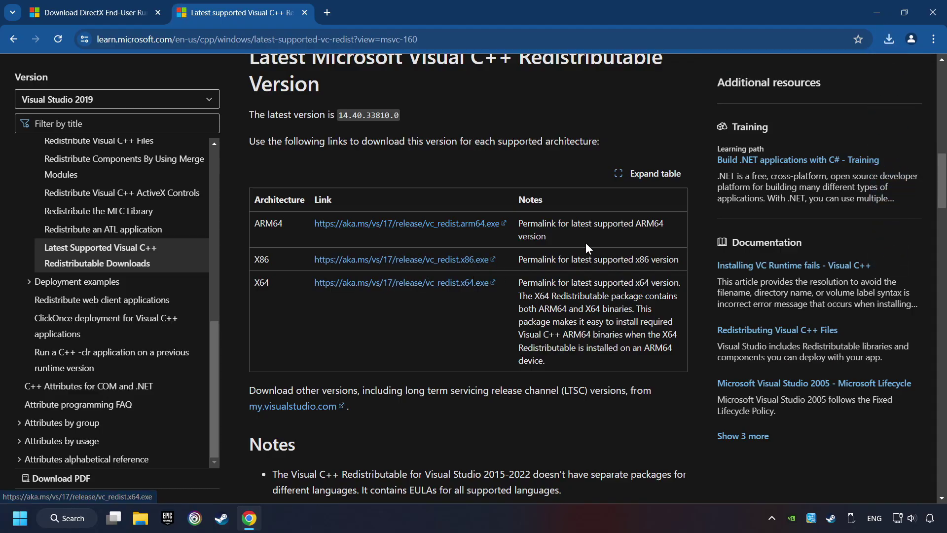
- Run the ARM64 redistributable installer, agree and install, then dismiss its failed setup
left_click(888, 39)
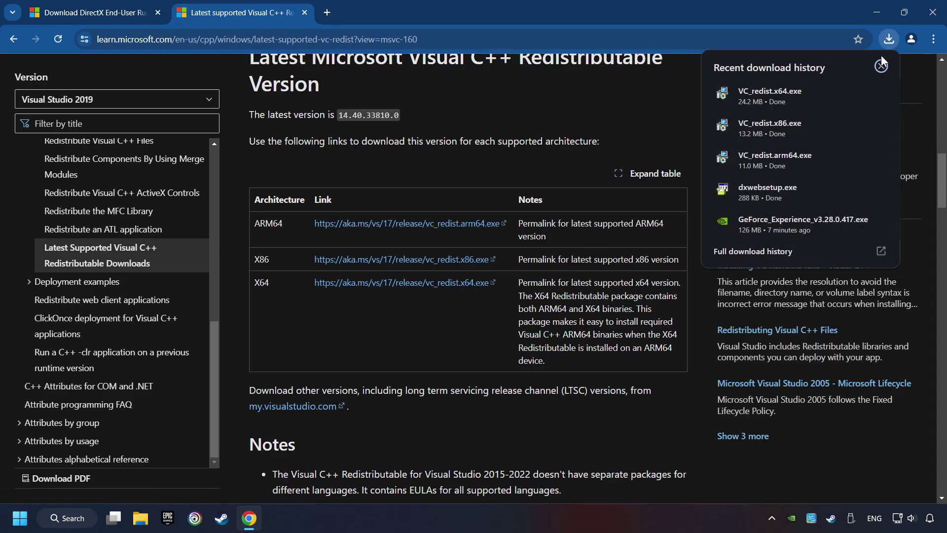
left_click(791, 156)
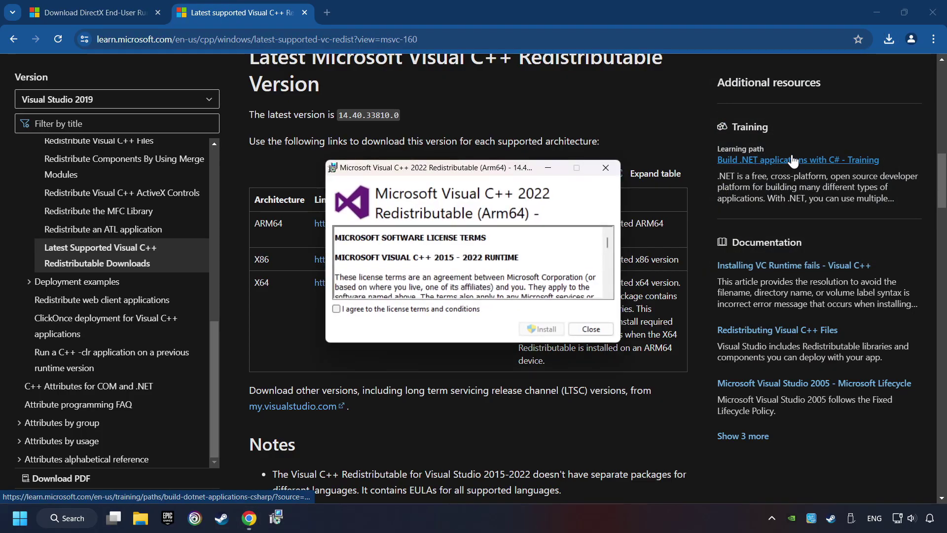
left_click_drag(608, 245, 607, 296)
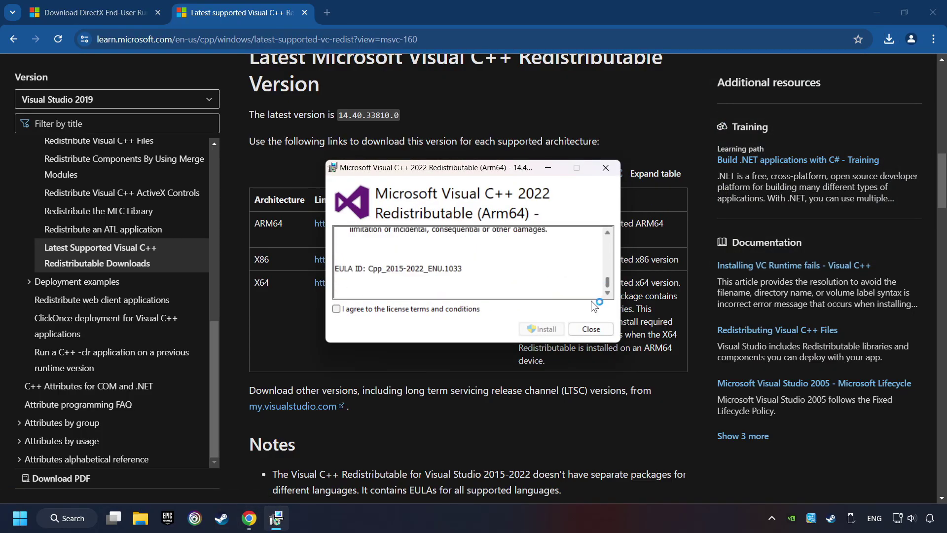
left_click(357, 308)
left_click(540, 329)
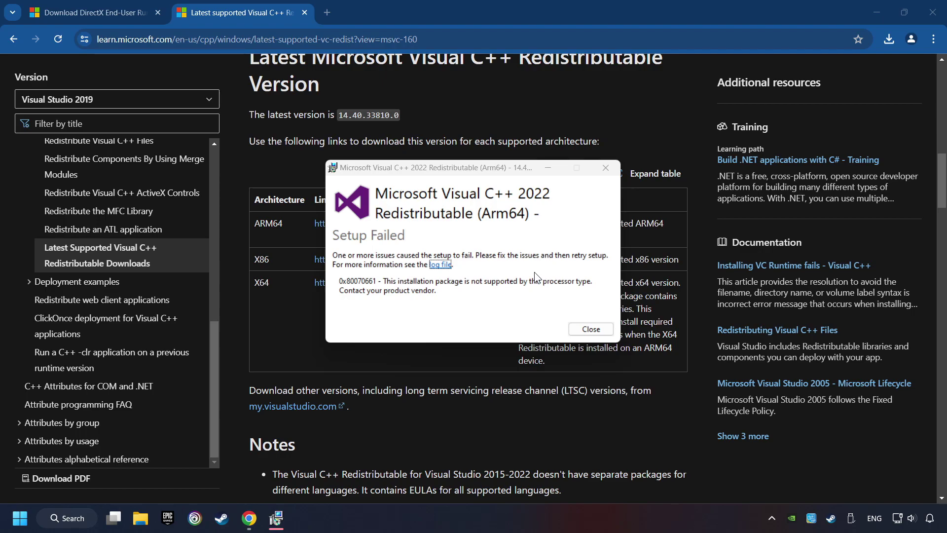
left_click(591, 328)
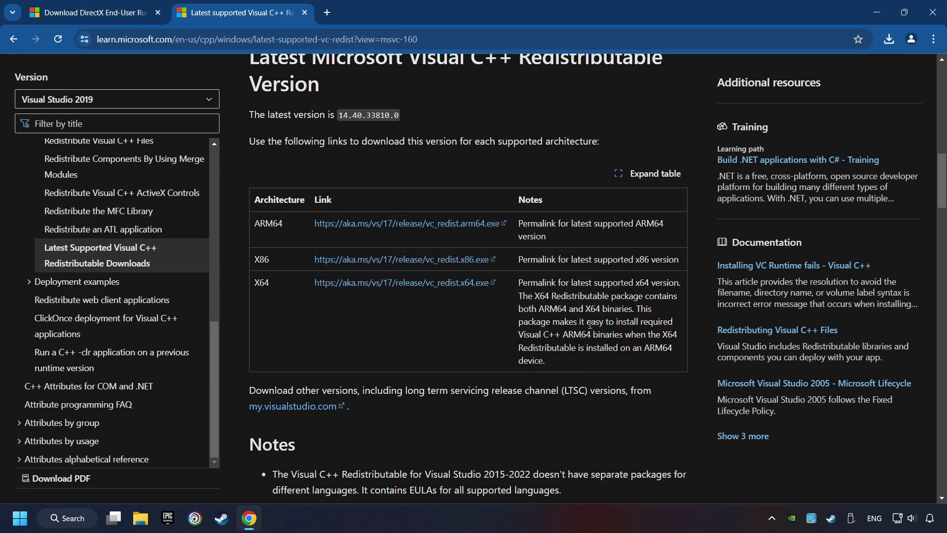
- Install the x86 redistributable successfully, then launch the x64 redistributable installer
left_click(889, 44)
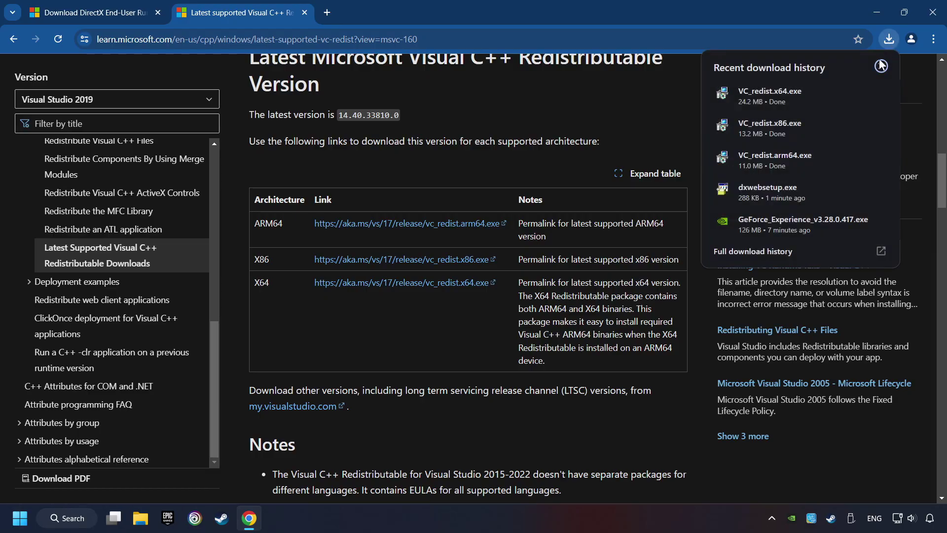
left_click(791, 120)
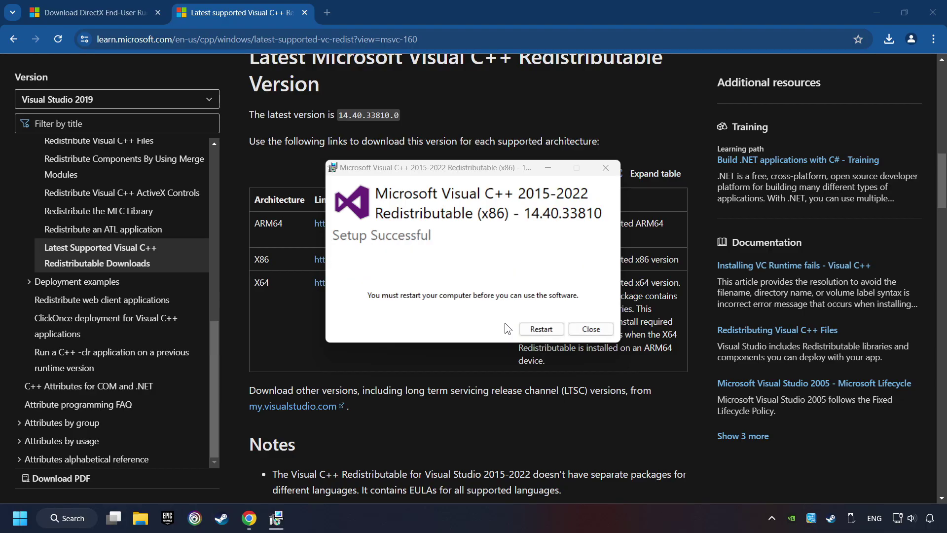
left_click(591, 329)
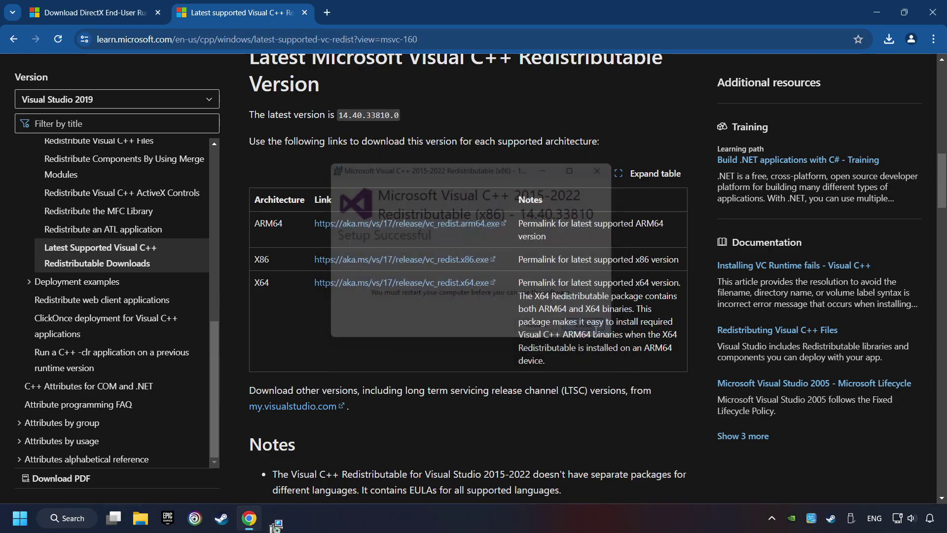
left_click(889, 39)
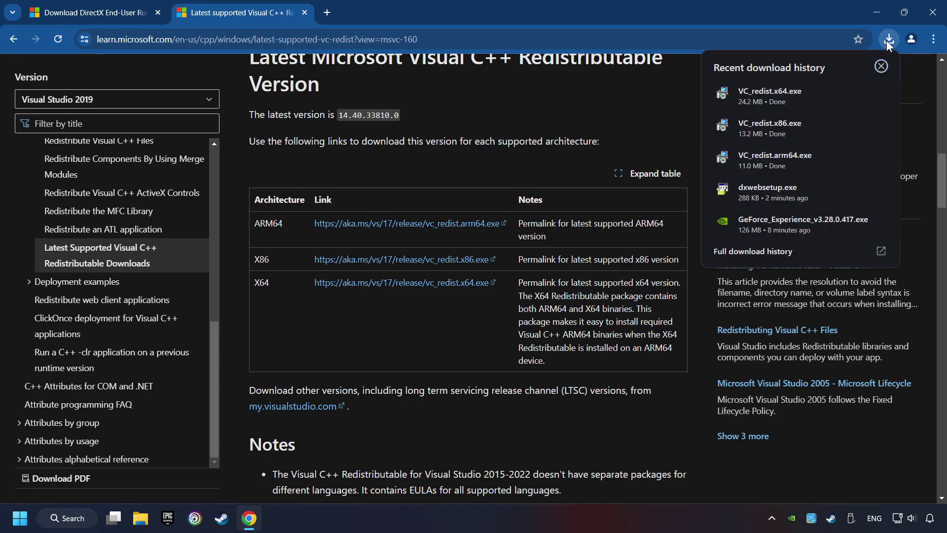
left_click(809, 90)
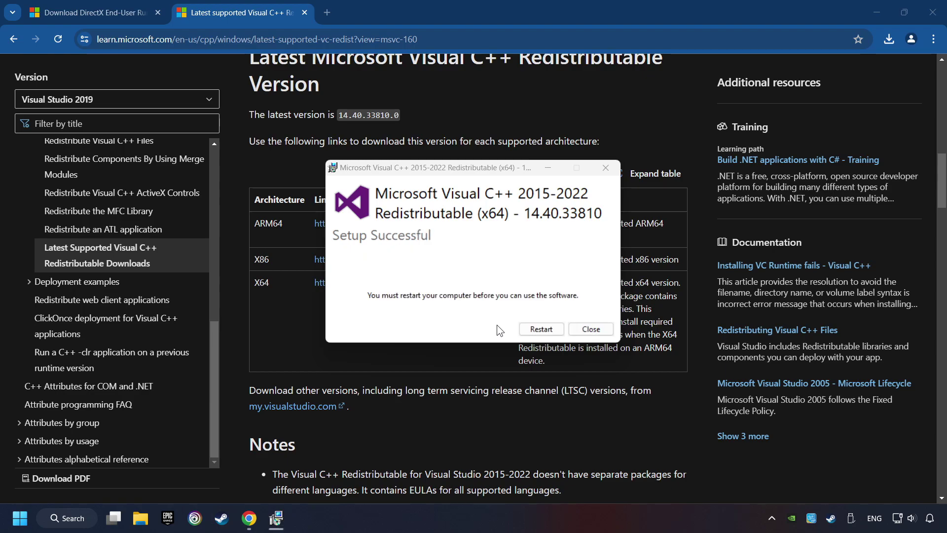
- Restart the PC, then run a Windows Update check confirming it's up to date
left_click(541, 329)
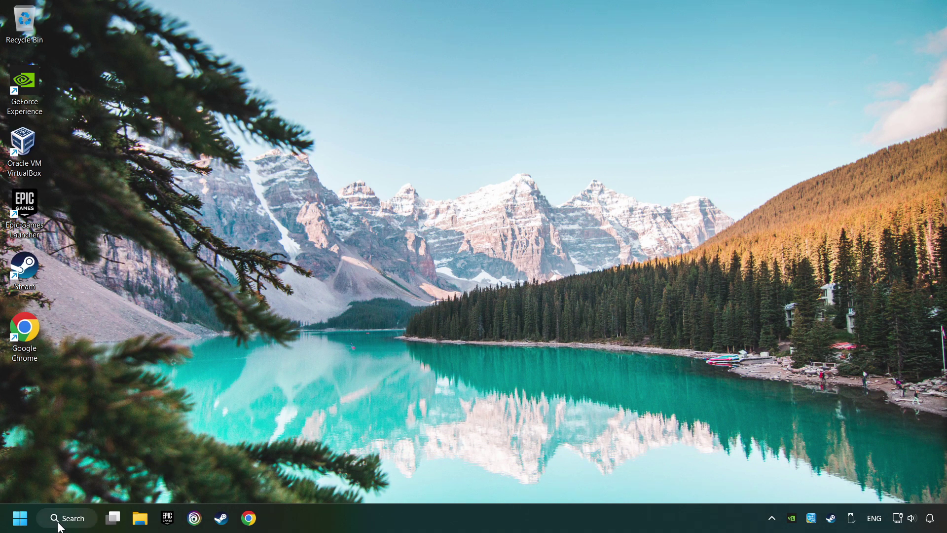
left_click(86, 522)
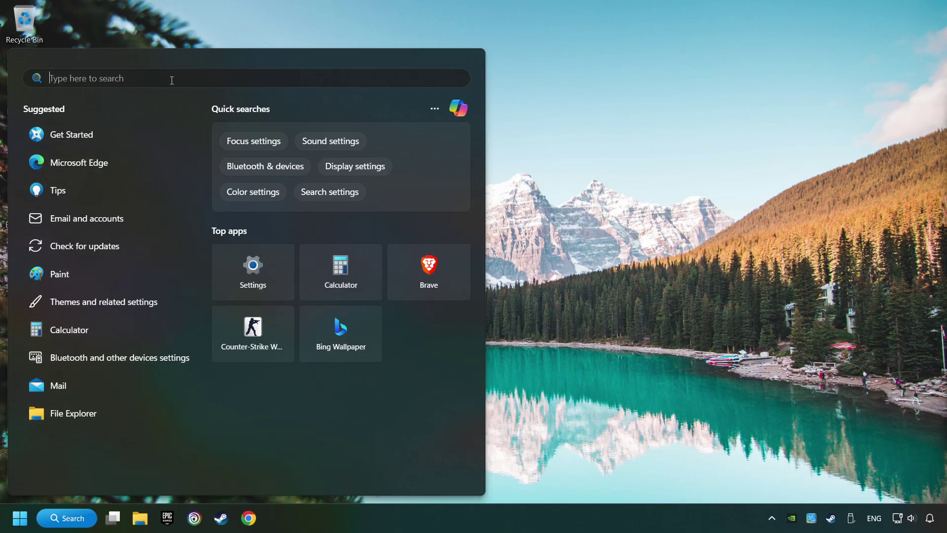
type("updates")
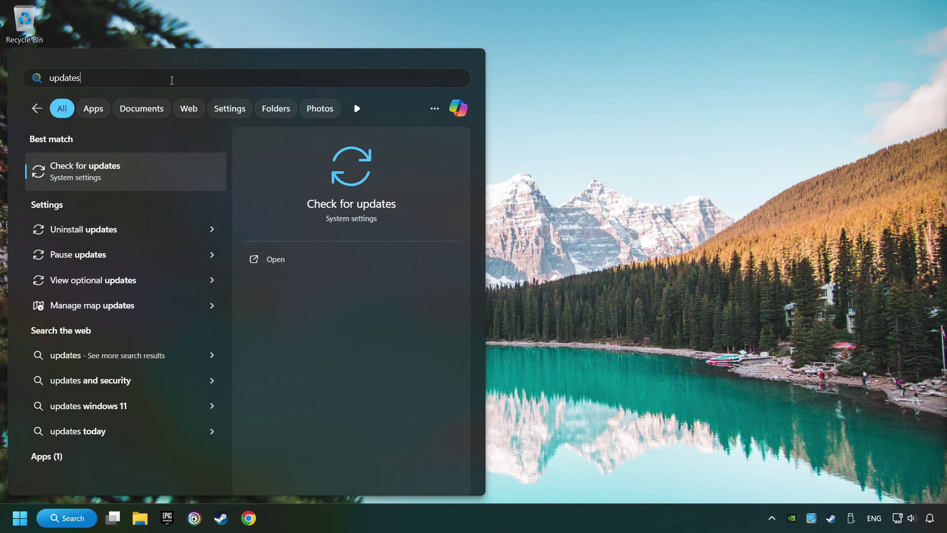
left_click(170, 174)
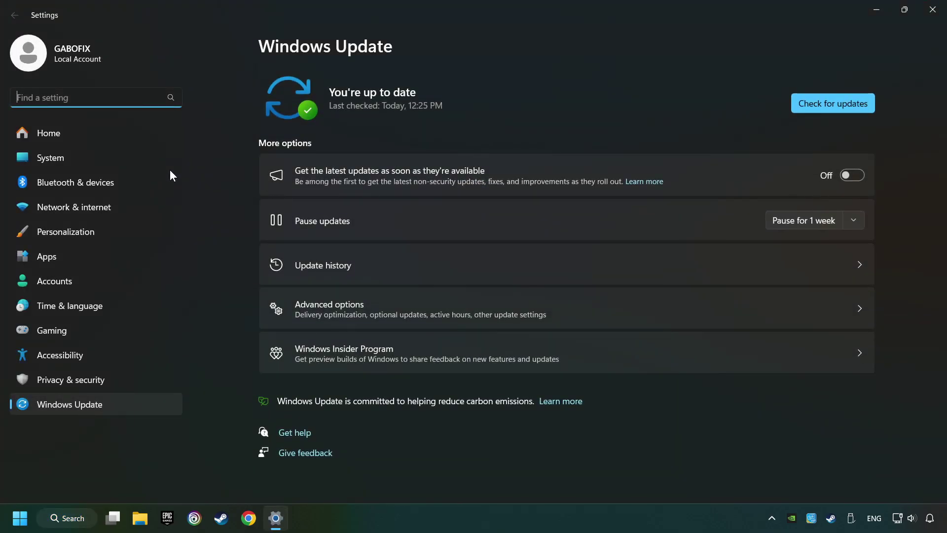
left_click(828, 103)
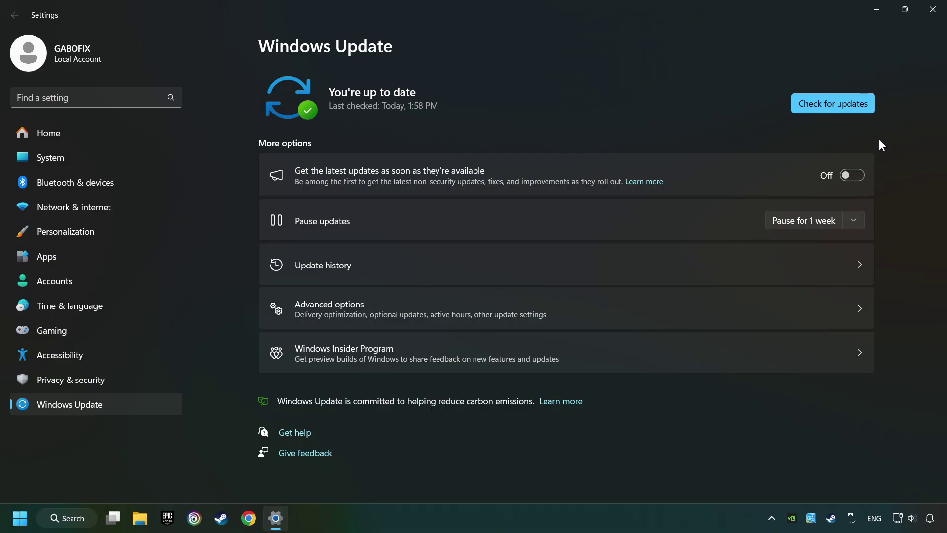
left_click(933, 14)
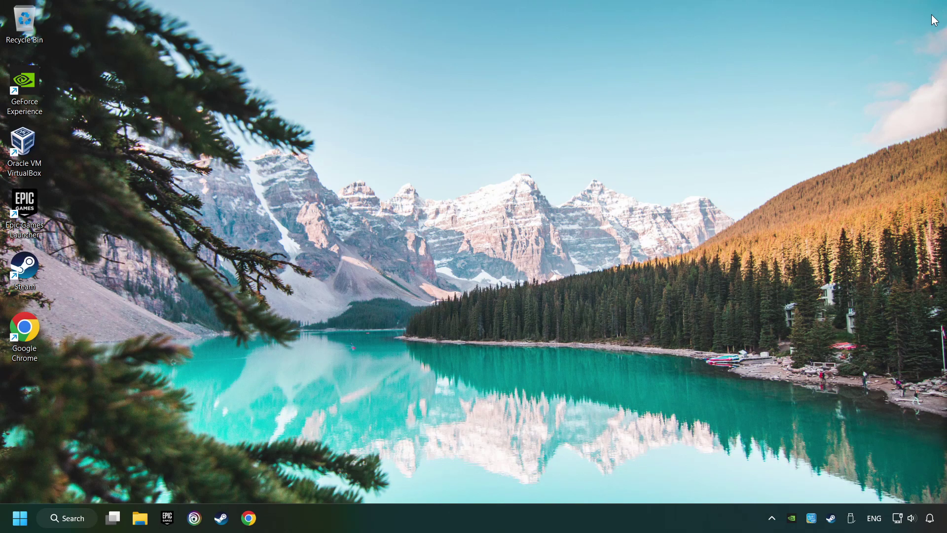
- Open Task Manager on its Startup apps page
right_click(482, 517)
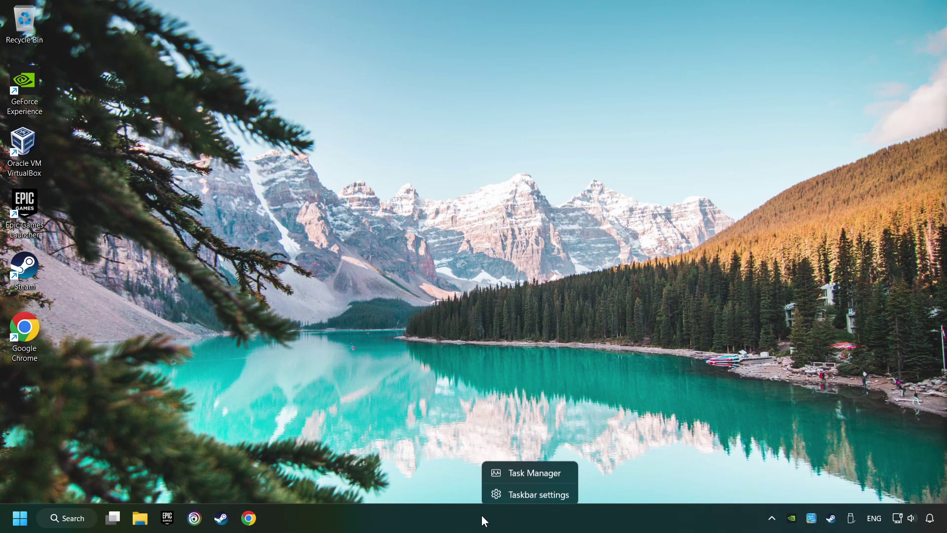
left_click(546, 471)
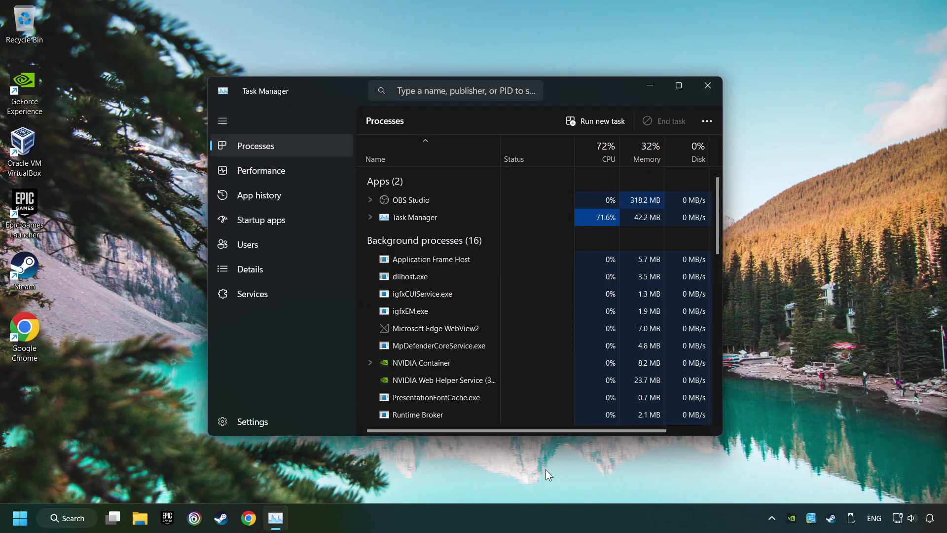
left_click(306, 225)
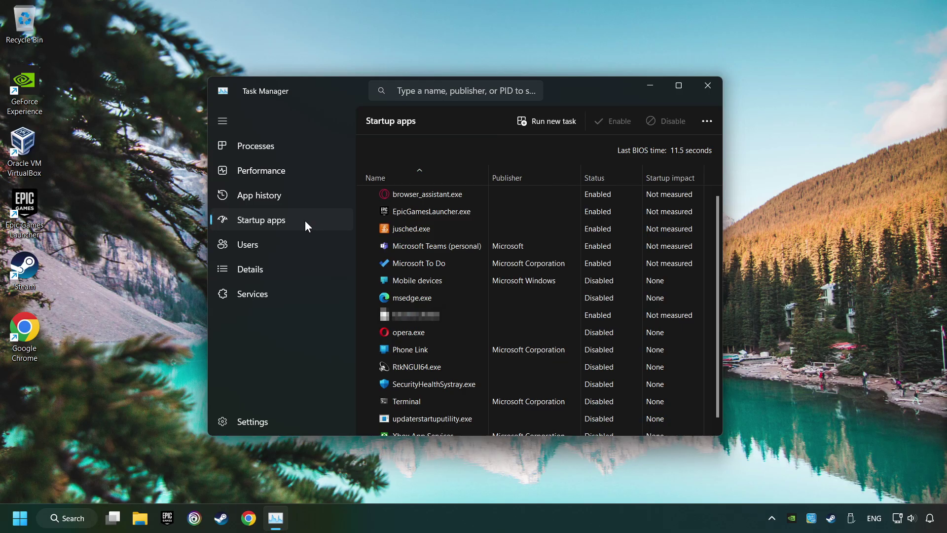
- Disable Microsoft To Do, Teams, jusched.exe, EpicGamesLauncher.exe and browser_assistant.exe, then close Task Manager
left_click(523, 262)
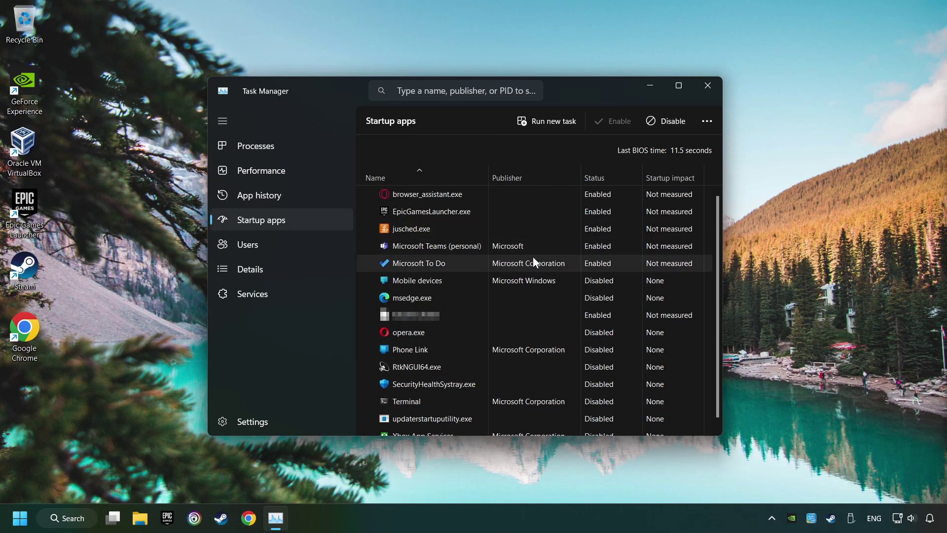
left_click(656, 132)
left_click(589, 250)
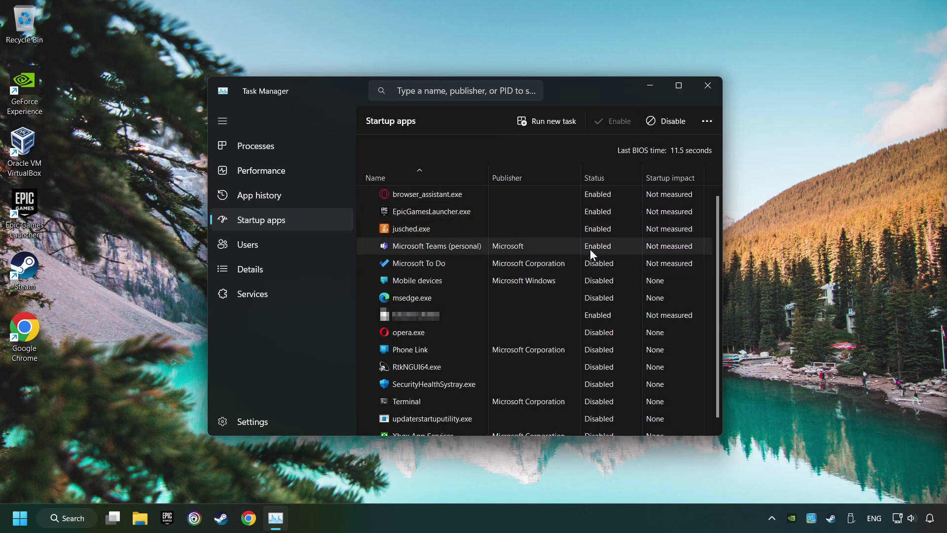
left_click(653, 120)
left_click(561, 226)
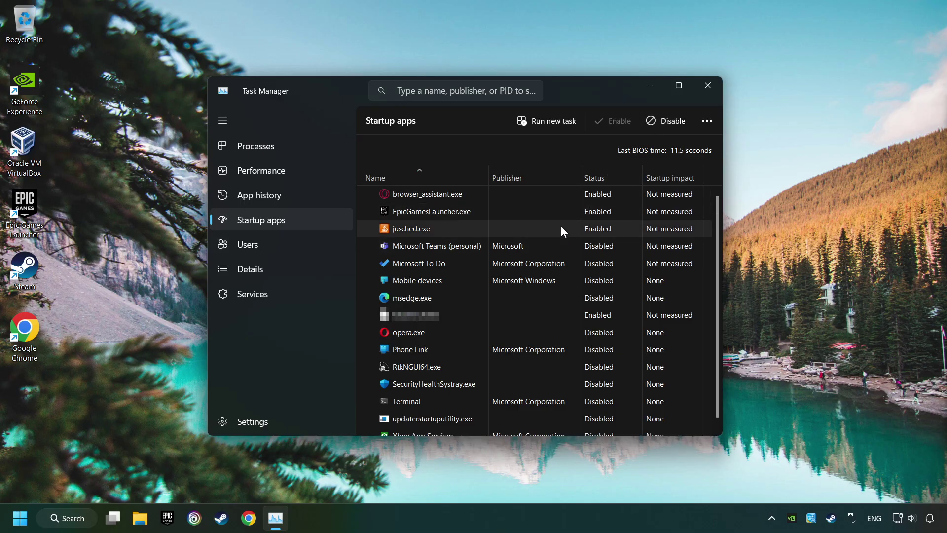
left_click(648, 120)
left_click(567, 213)
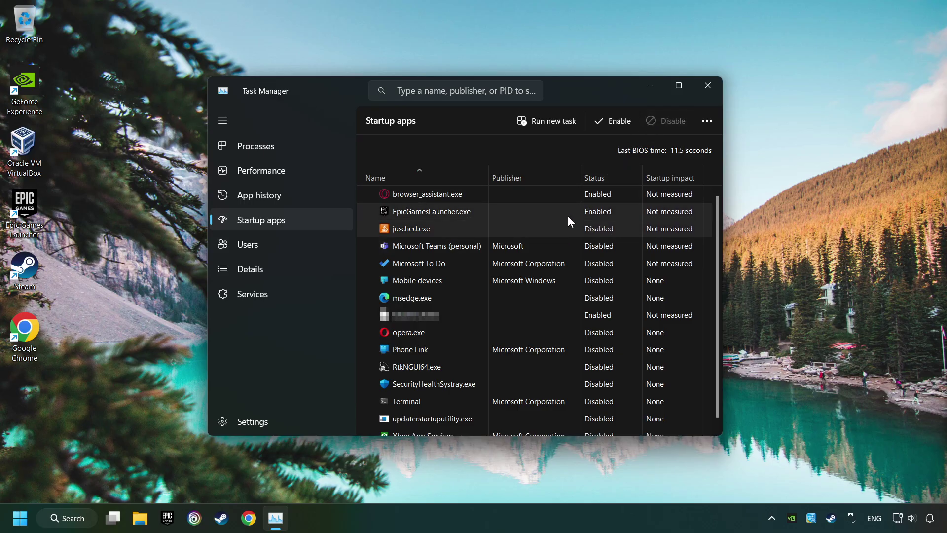
left_click(617, 197)
left_click(669, 129)
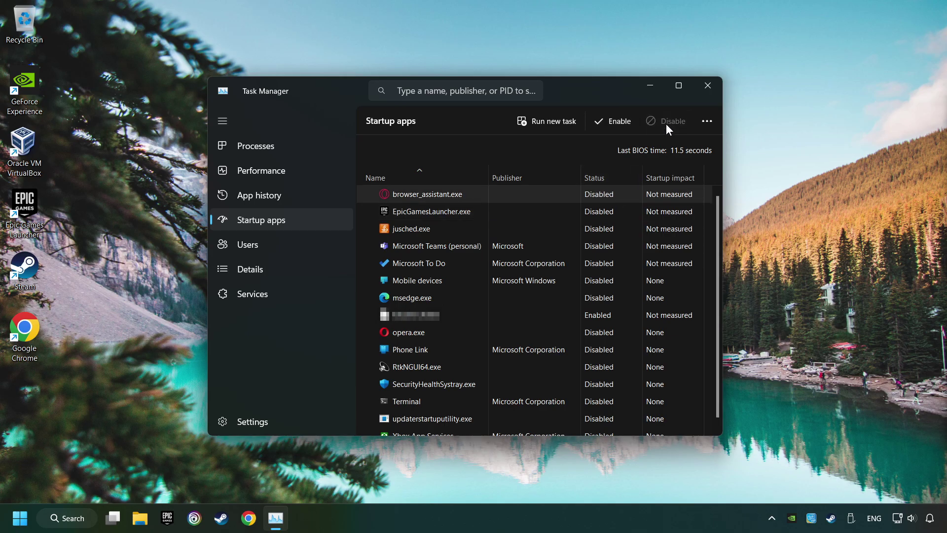
left_click(708, 87)
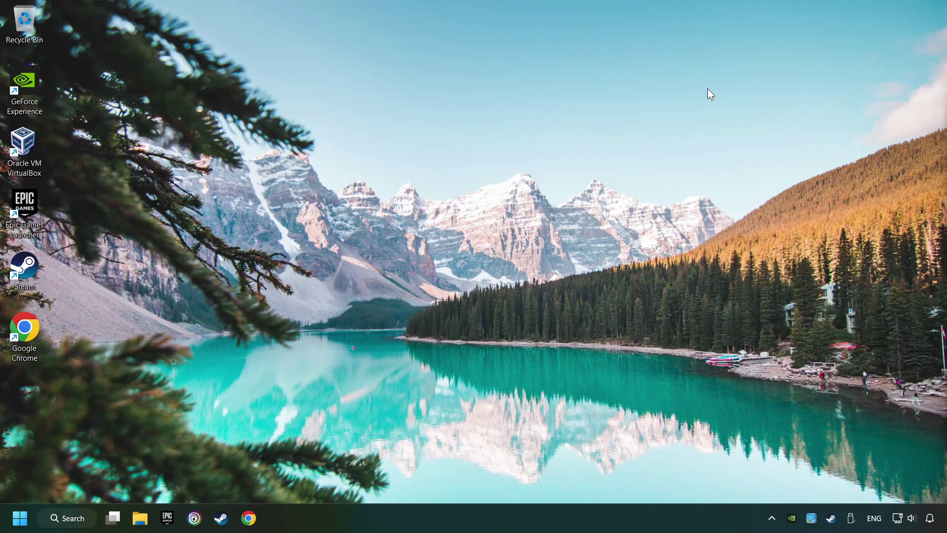
- Launch Windows Security and go through Virus & threat protection settings to the Exclusions list
left_click(79, 520)
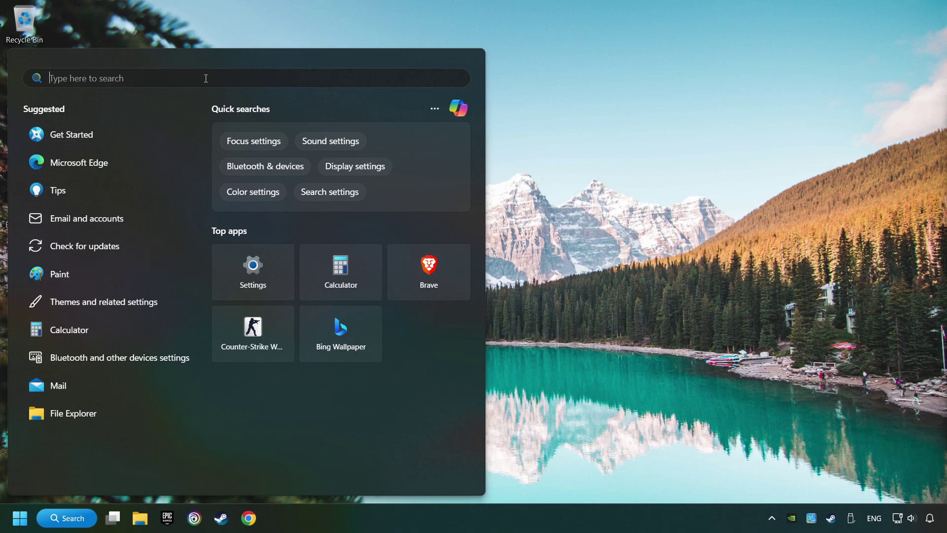
type("window")
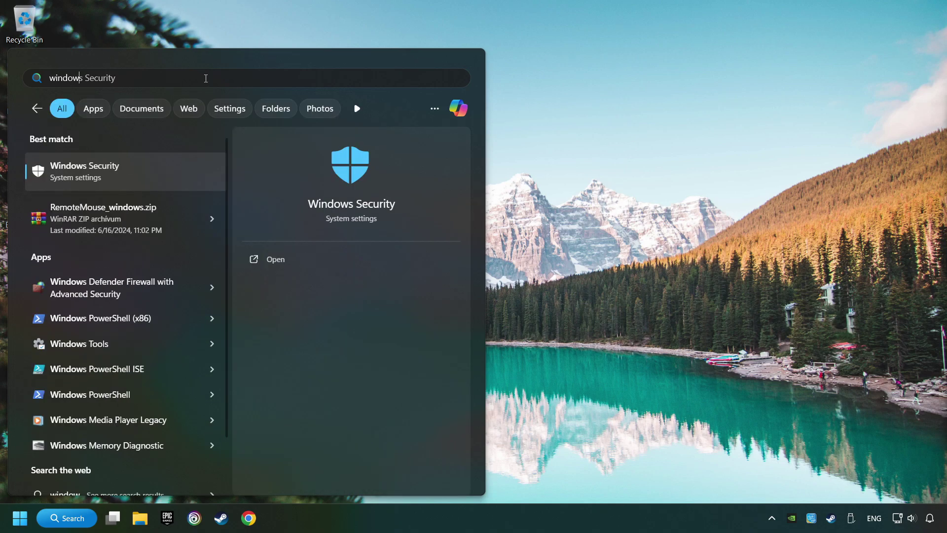
type("s security")
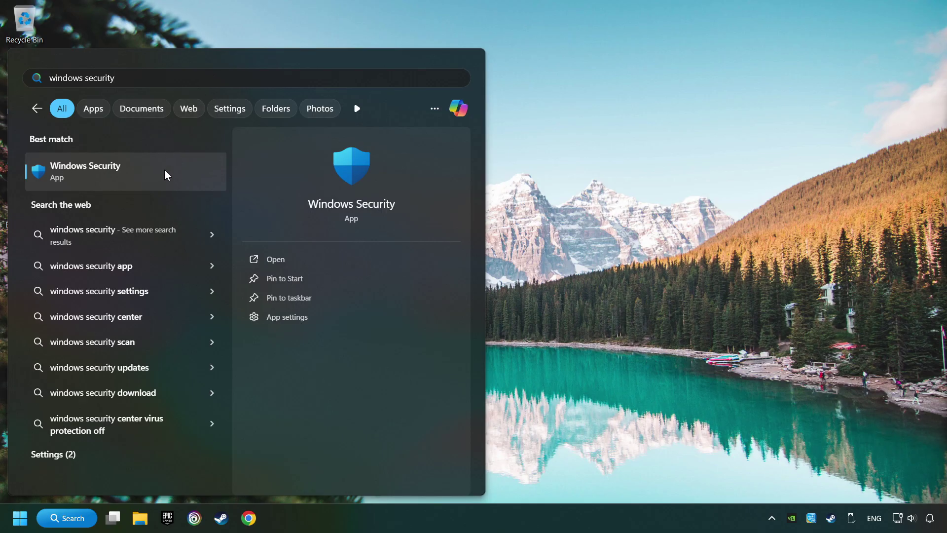
left_click(185, 170)
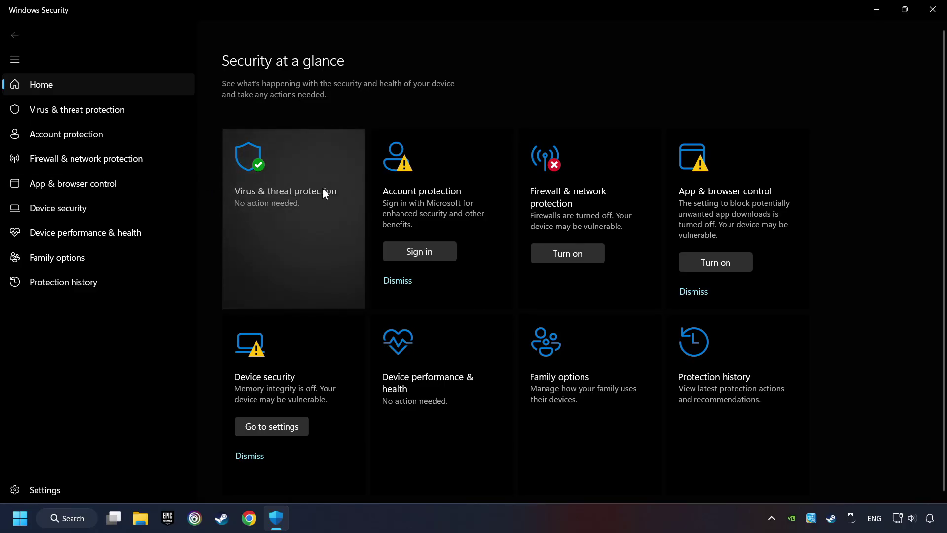
left_click(306, 212)
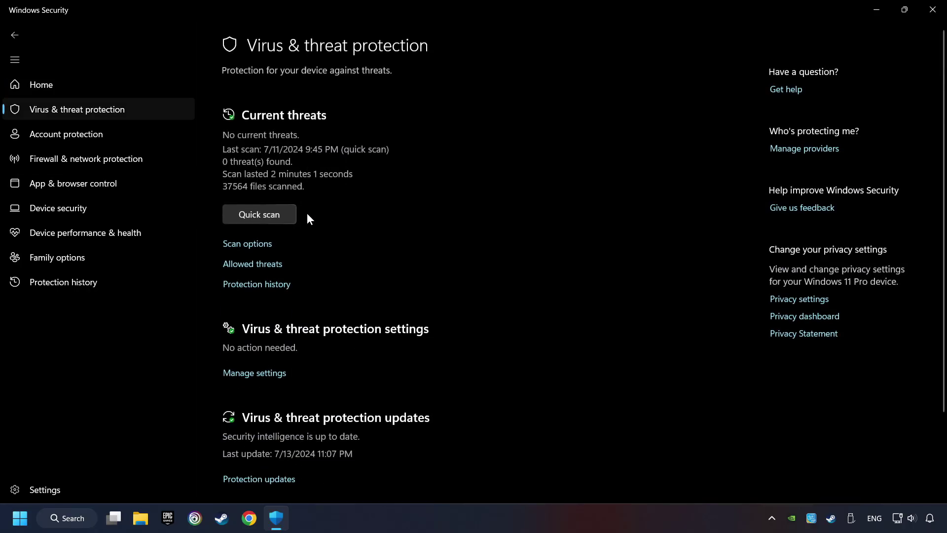
scroll(324, 246, "down", 3)
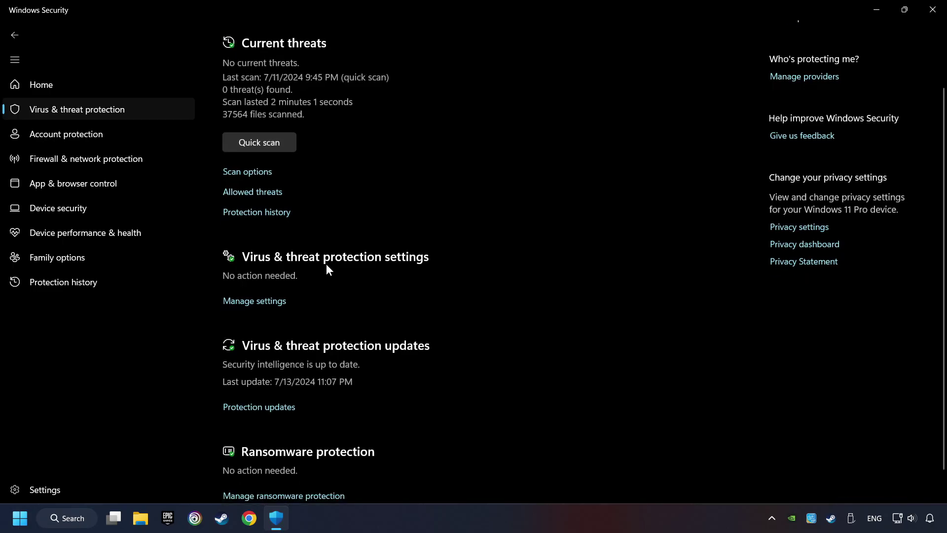
left_click(247, 302)
scroll(277, 307, "down", 10)
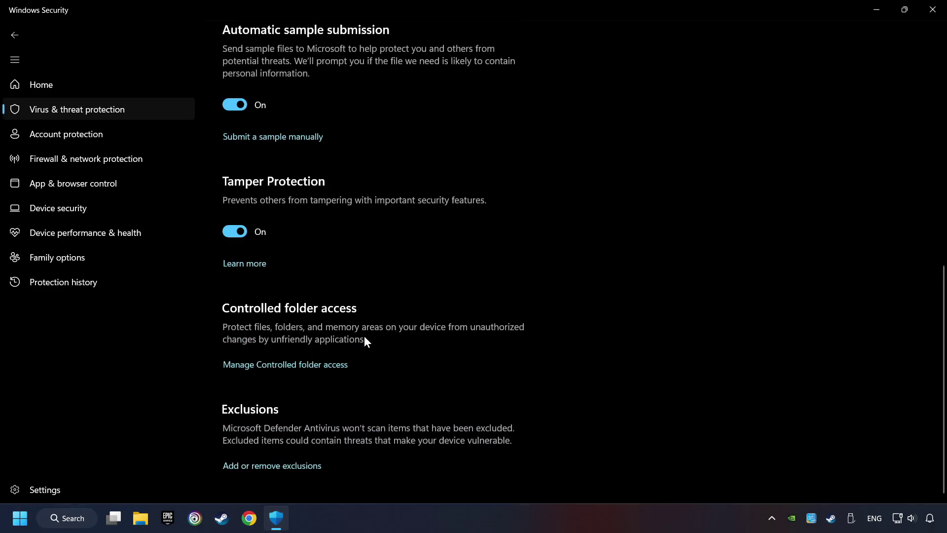
left_click(285, 465)
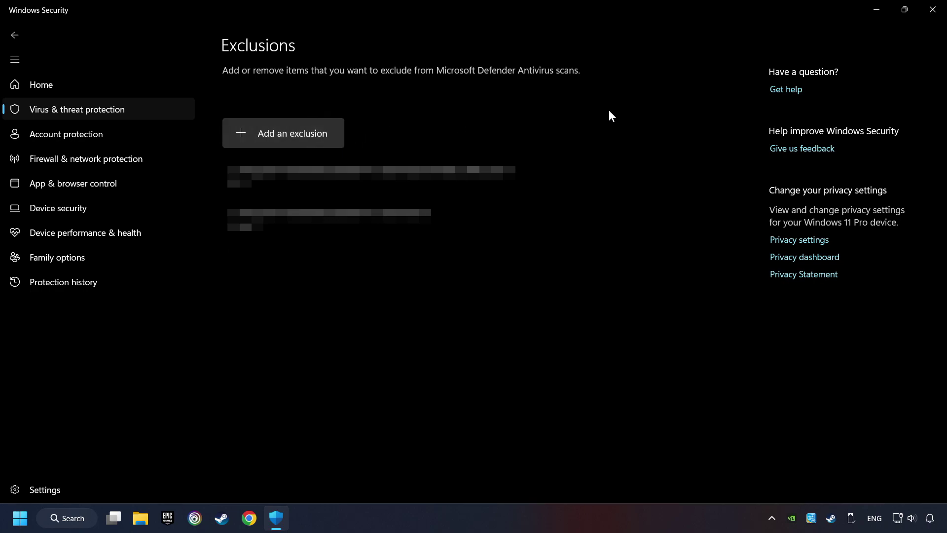
- Close Windows Security and launch Command Prompt as administrator
left_click(931, 16)
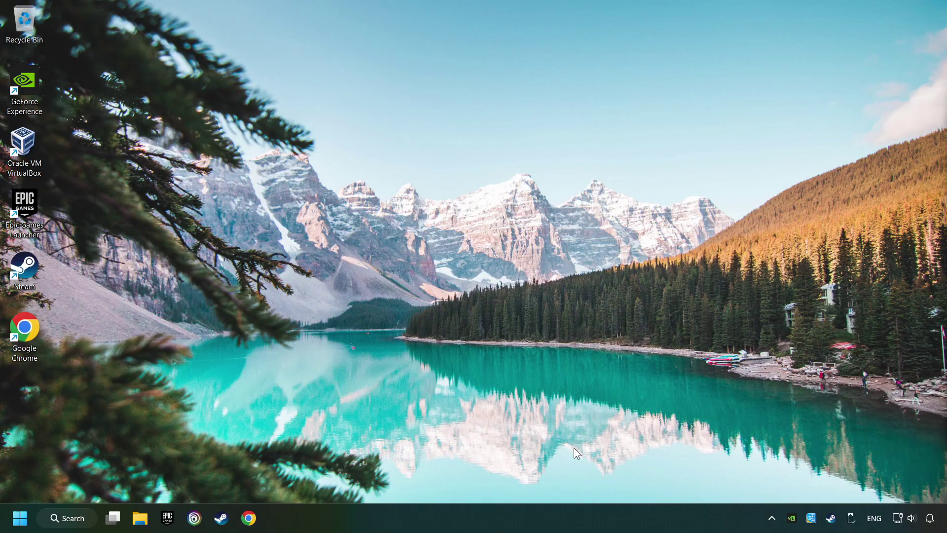
left_click(79, 522)
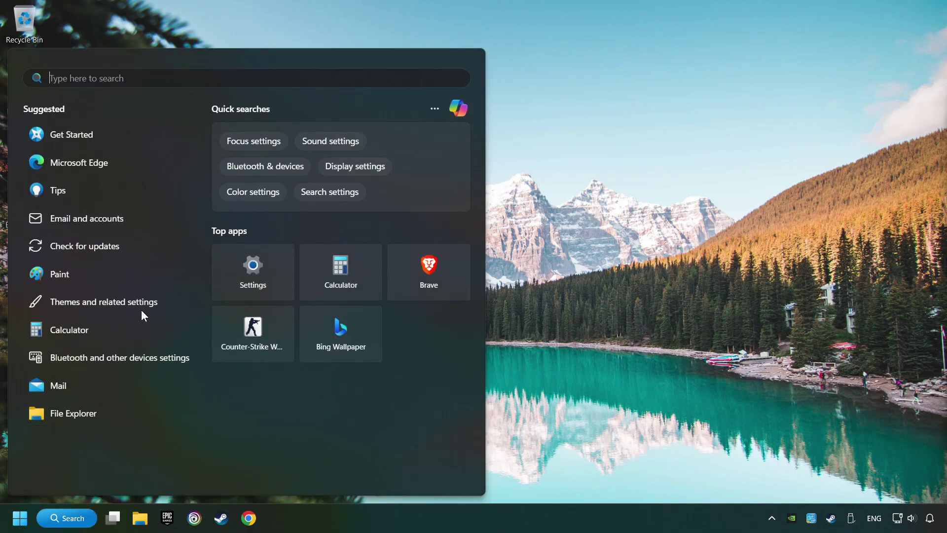
type("cmd")
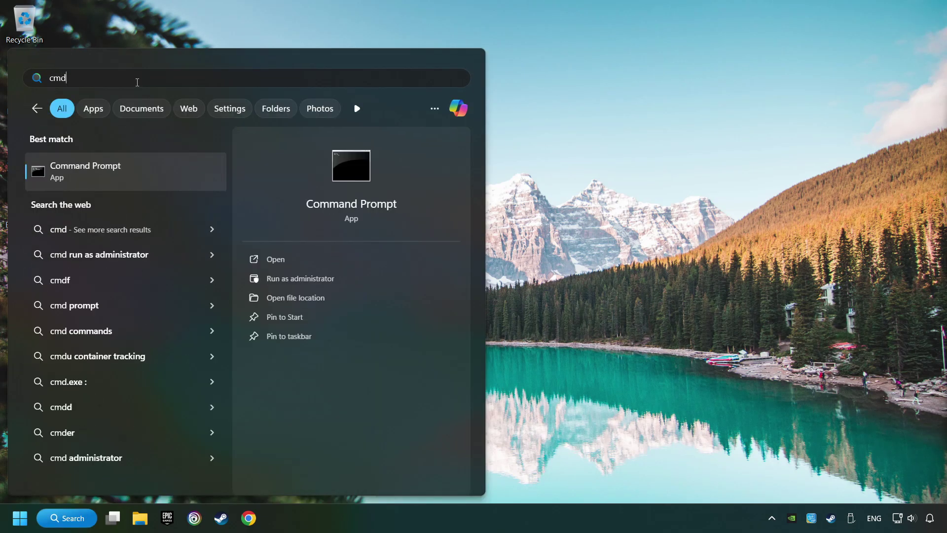
right_click(182, 175)
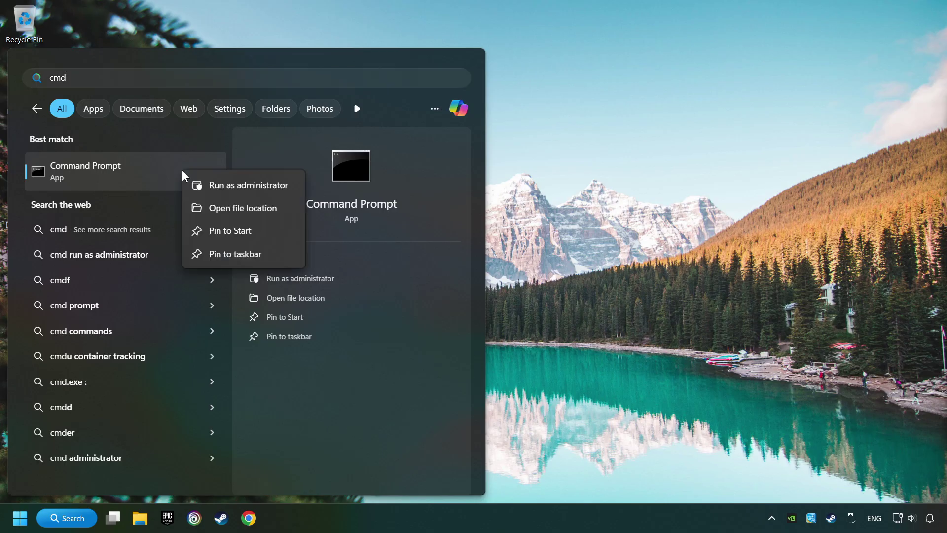
left_click(227, 187)
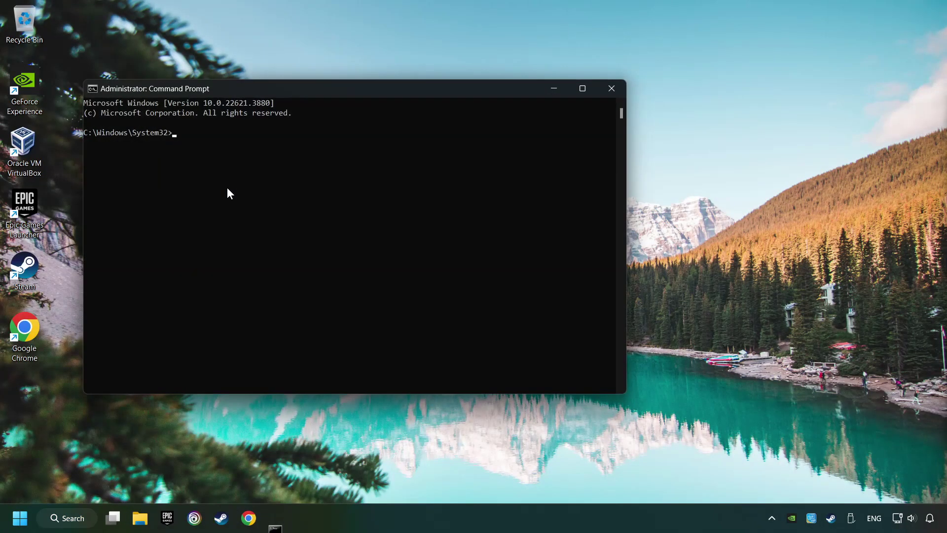
- Run sfc /scannow in the administrator Command Prompt, then bring up the Start menu
left_click_drag(256, 96, 352, 110)
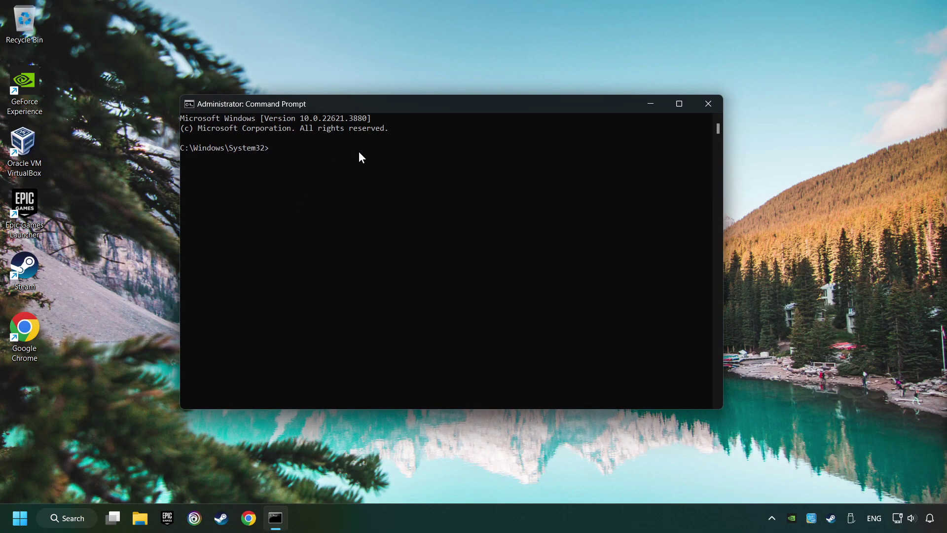
type("sfc /scannow")
key("Return")
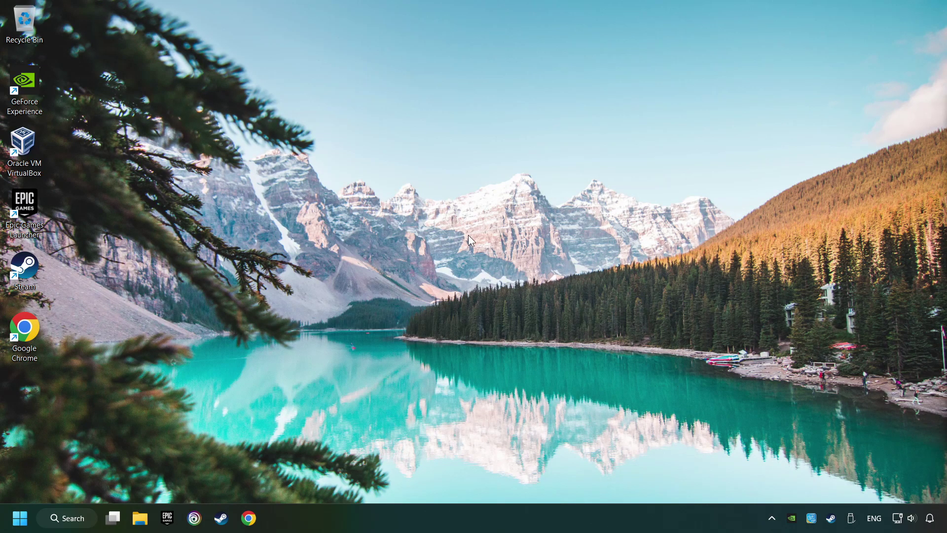
left_click(20, 518)
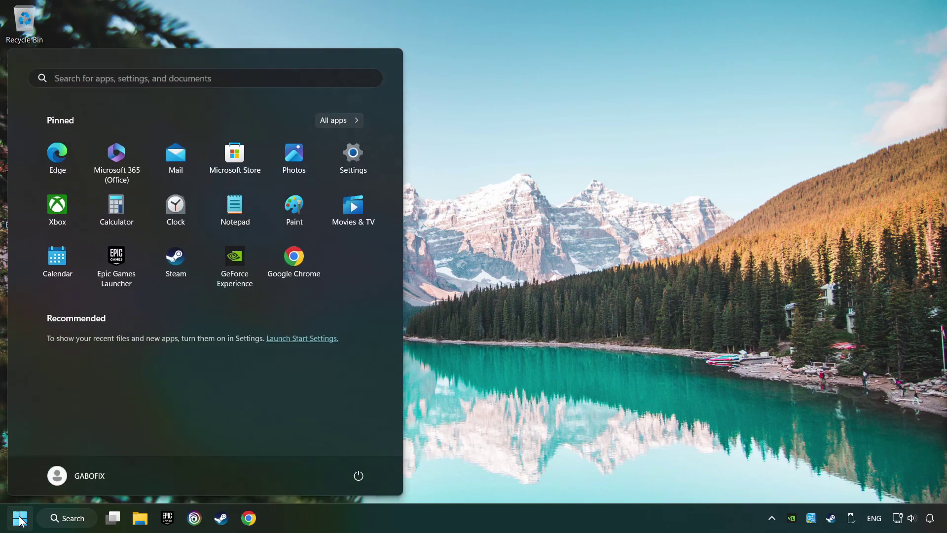